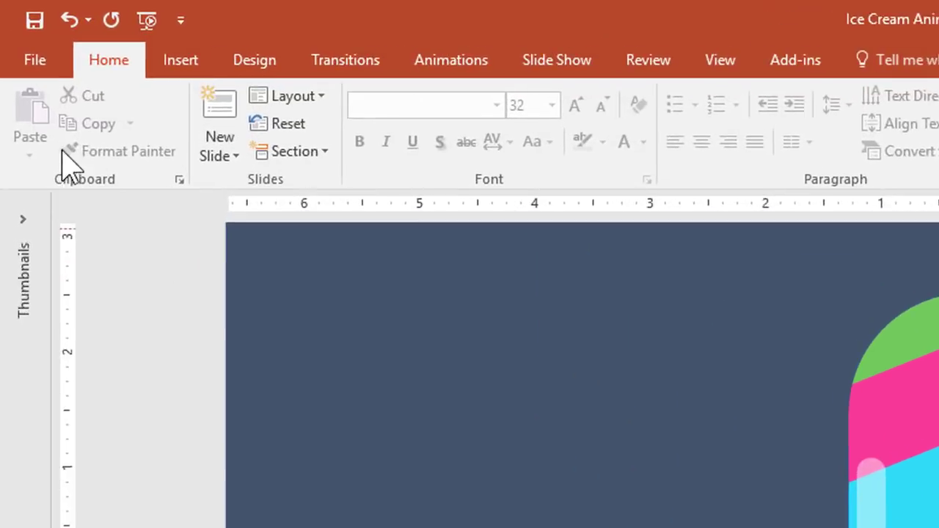
Step: Create a new blank presentation with its slide set to the Blank layout and the slide thumbnails collapsed
{"action": "left_click", "coordinate": [58, 182]}
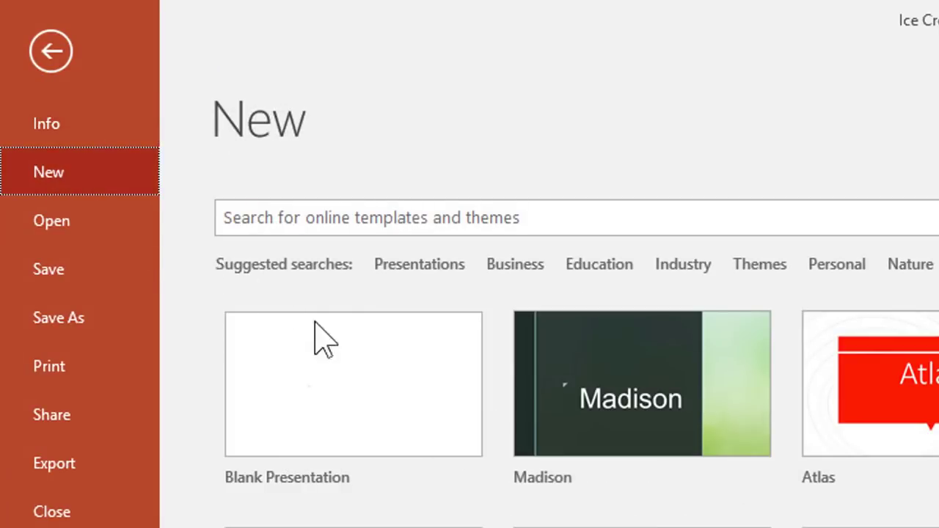
{"action": "left_click", "coordinate": [389, 387]}
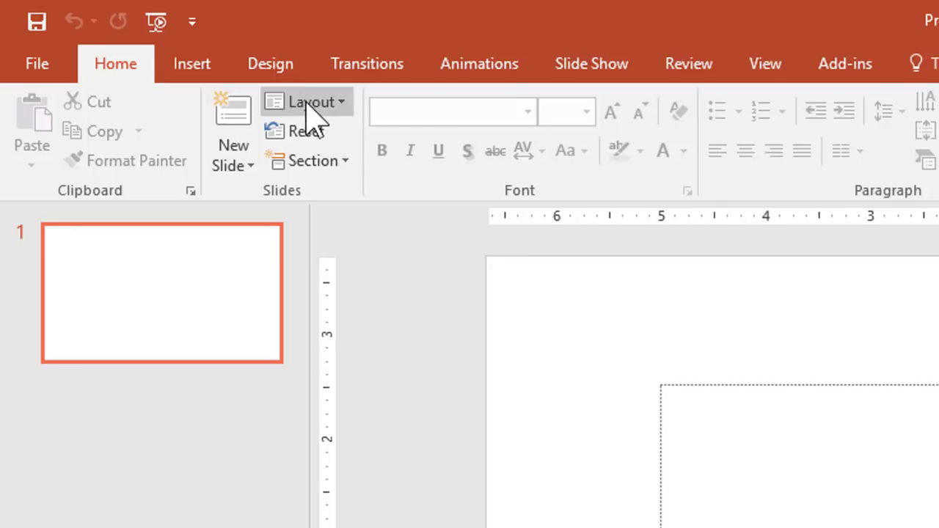
{"action": "left_click", "coordinate": [311, 103]}
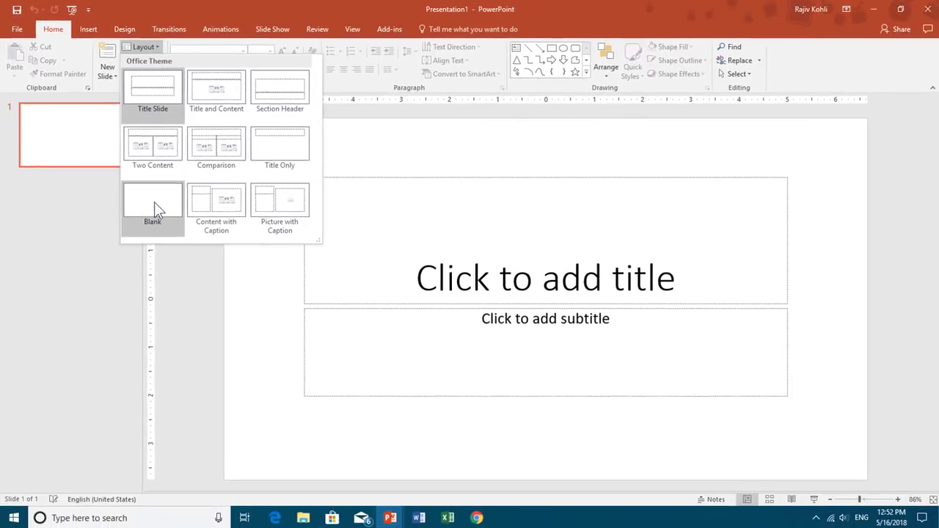
{"action": "left_click", "coordinate": [336, 440]}
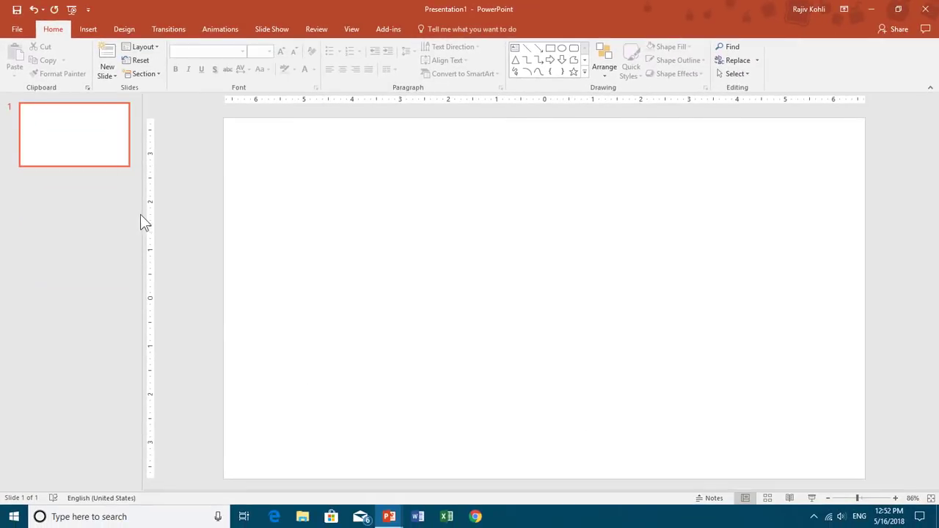
{"action": "left_click_drag", "start_coordinate": [142, 214], "coordinate": [88, 212]}
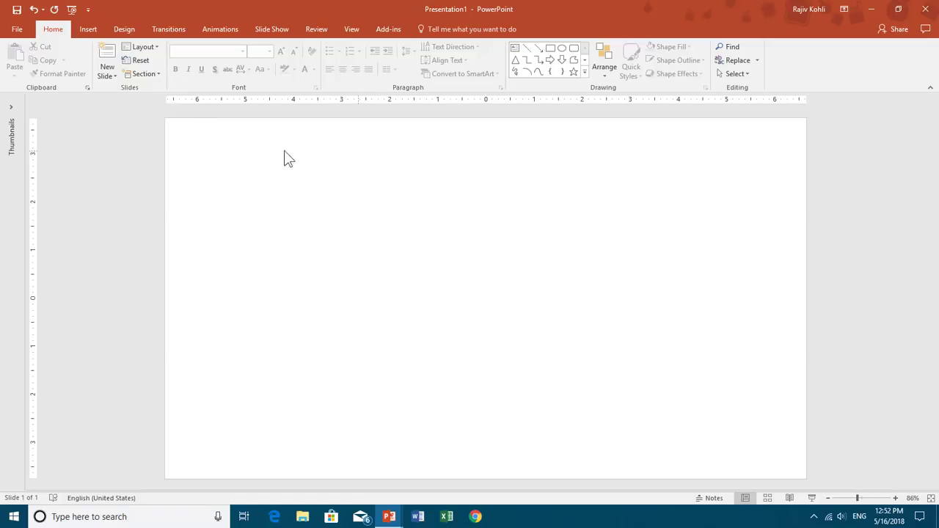
{"action": "left_click", "coordinate": [389, 515]}
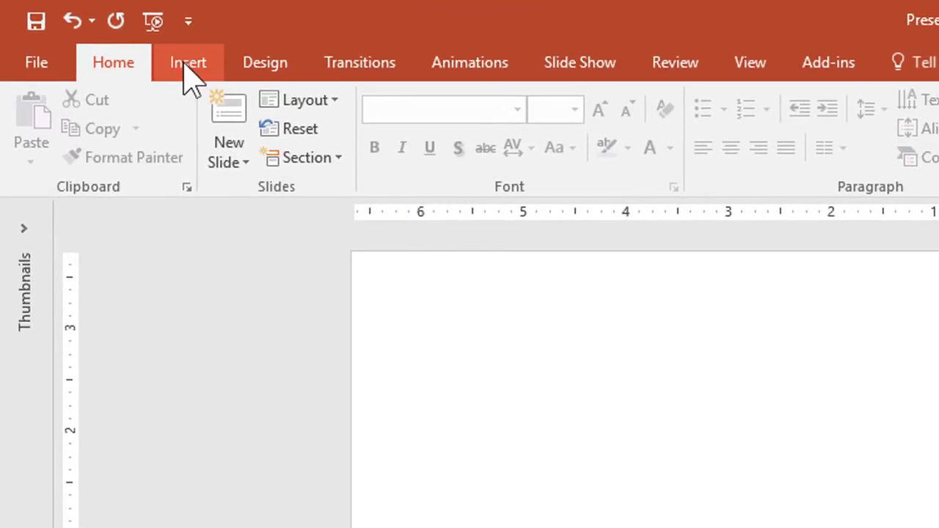
Step: Draw a tall rounded rectangle in the upper middle of the slide and make its corners much rounder
{"action": "left_click", "coordinate": [187, 65]}
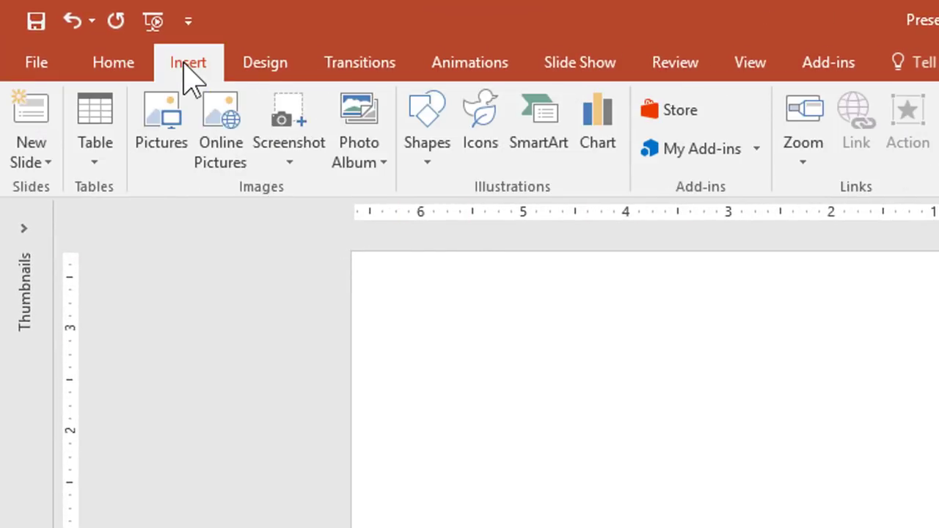
{"action": "left_click", "coordinate": [436, 143]}
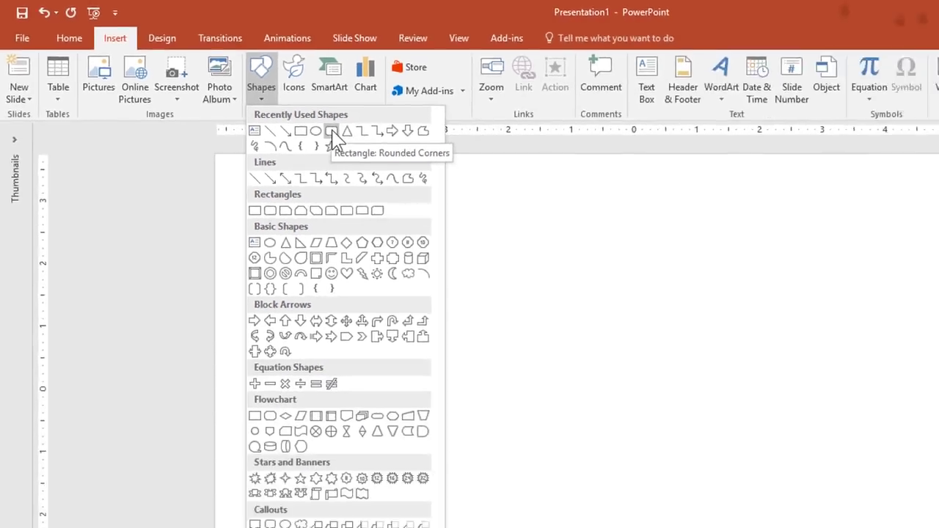
{"action": "left_click", "coordinate": [332, 132]}
{"action": "left_click_drag", "start_coordinate": [413, 170], "coordinate": [546, 371]}
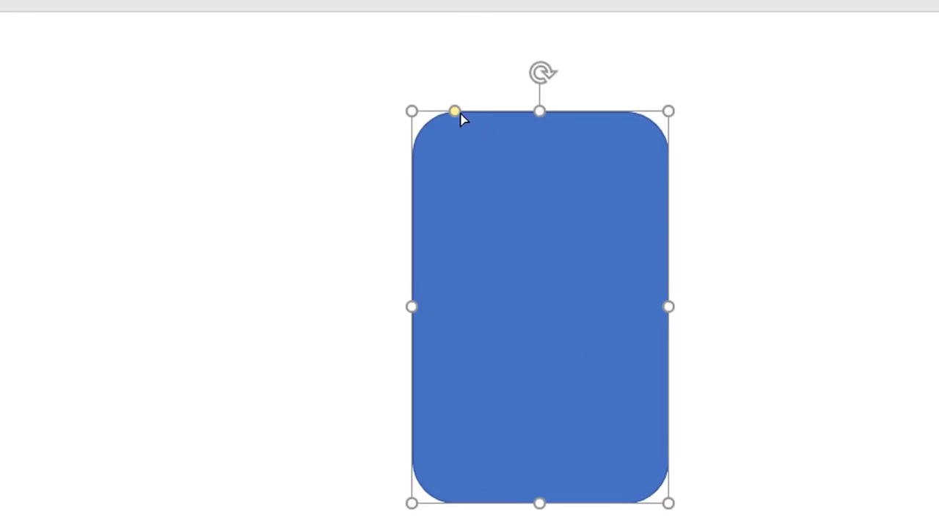
{"action": "left_click_drag", "start_coordinate": [454, 112], "coordinate": [509, 121]}
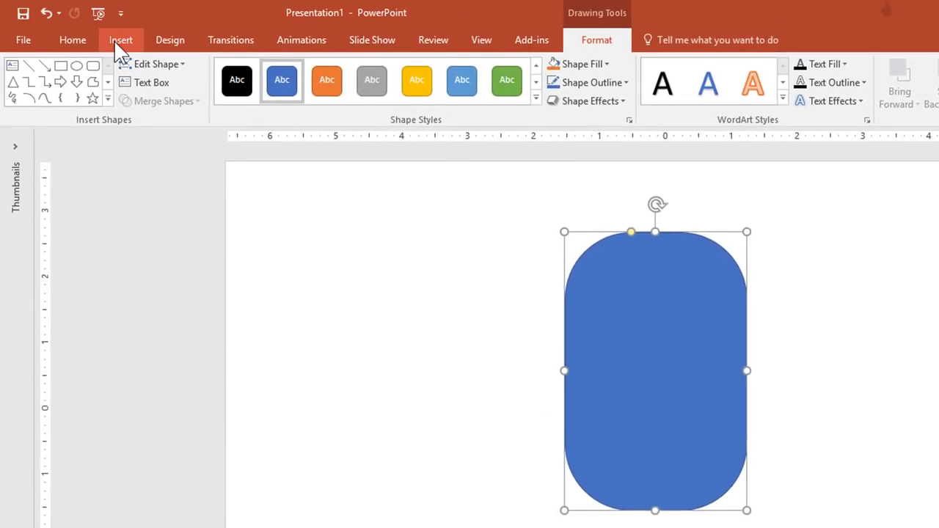
Step: Draw a second rounded rectangle, about 2.74" wide and 2.11" high, over the lower half of the first and slightly reduce its corner rounding
{"action": "left_click", "coordinate": [120, 43]}
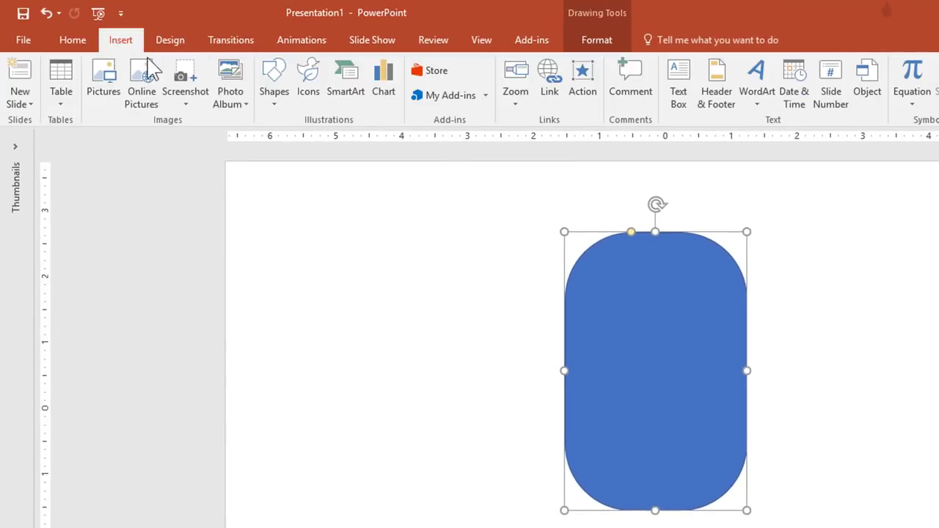
{"action": "left_click", "coordinate": [273, 87]}
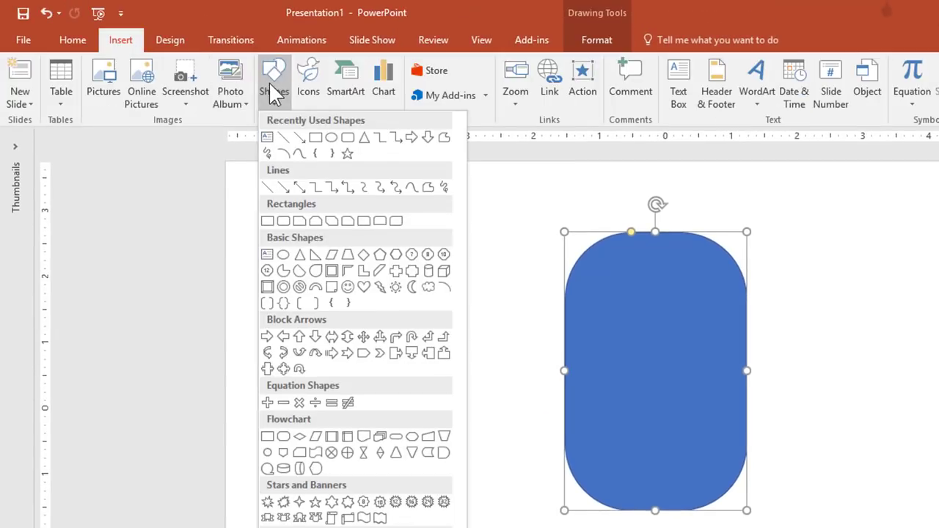
{"action": "left_click", "coordinate": [347, 150]}
{"action": "mouse_move", "coordinate": [564, 370]}
{"action": "left_mouse_down"}
{"action": "mouse_move", "coordinate": [588, 433]}
{"action": "mouse_move", "coordinate": [745, 508]}
{"action": "left_mouse_up"}
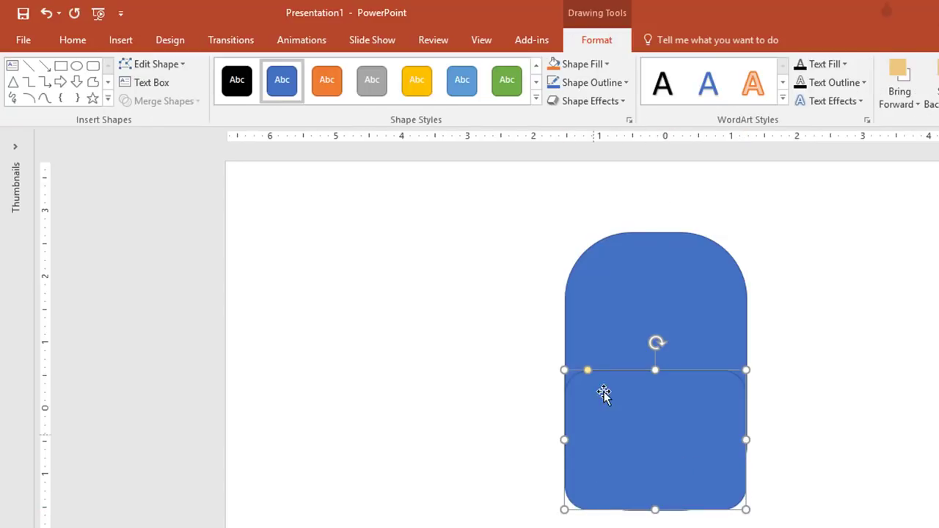
{"action": "left_click_drag", "start_coordinate": [587, 371], "coordinate": [580, 378]}
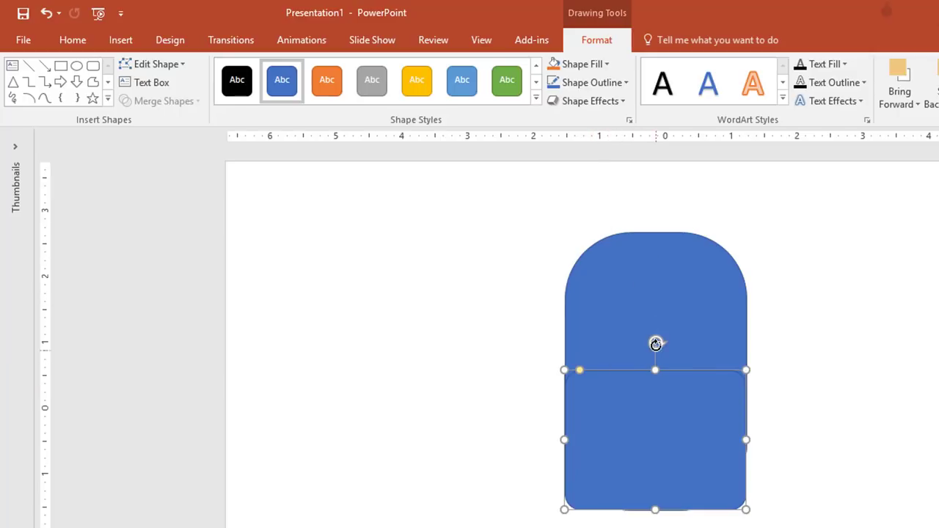
Step: Remove the outline from both rounded rectangles that form the ice cream body
{"action": "left_click", "coordinate": [602, 83]}
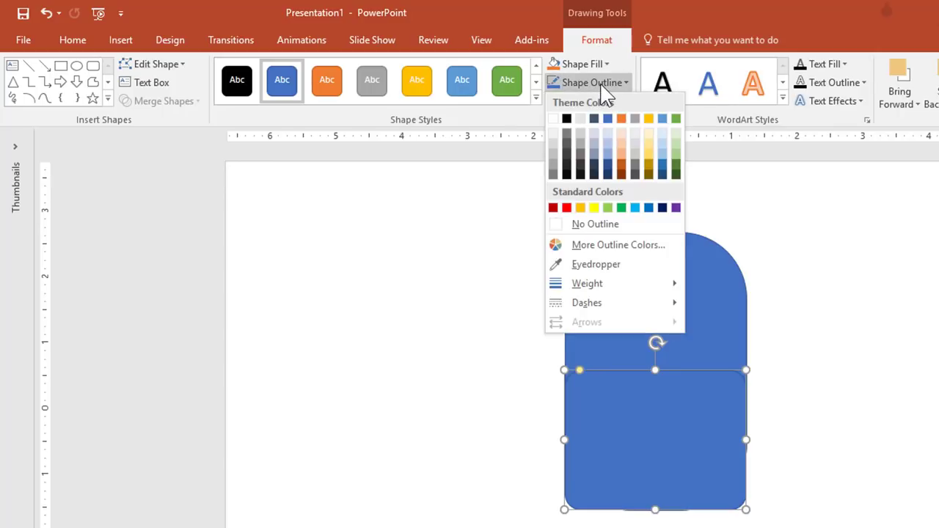
{"action": "left_click", "coordinate": [588, 225]}
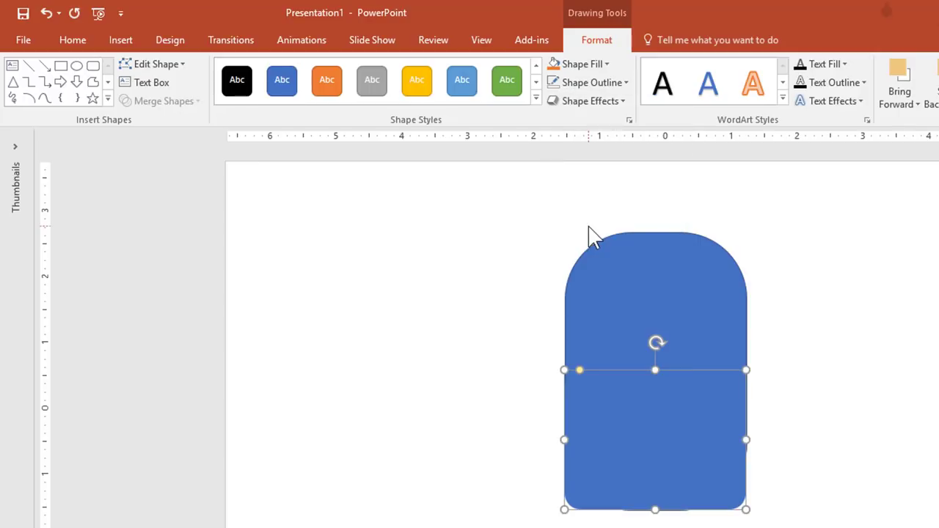
{"action": "left_click", "coordinate": [636, 260]}
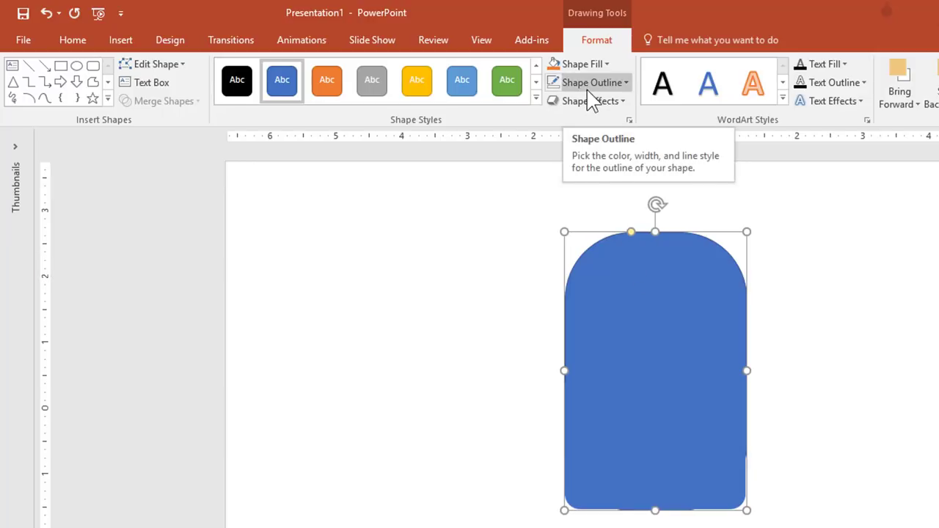
{"action": "key", "text": "F4"}
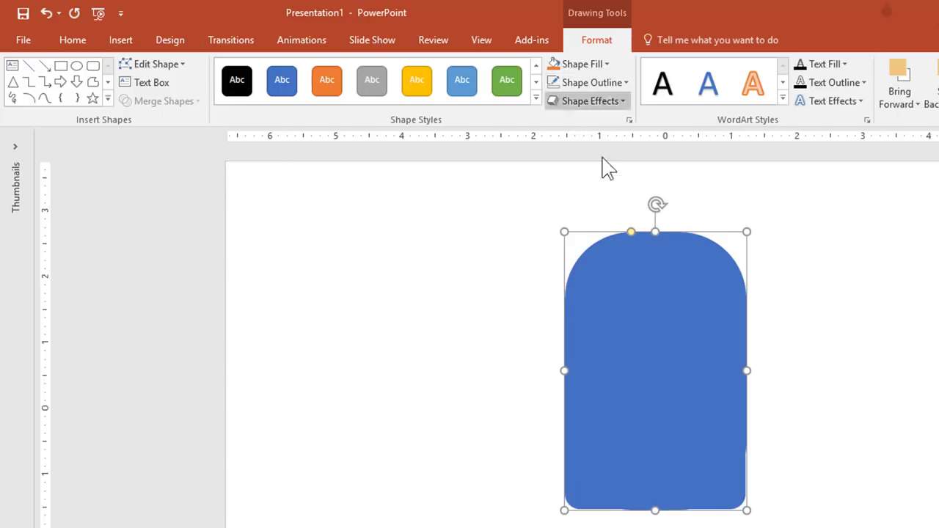
{"action": "left_click", "coordinate": [758, 295]}
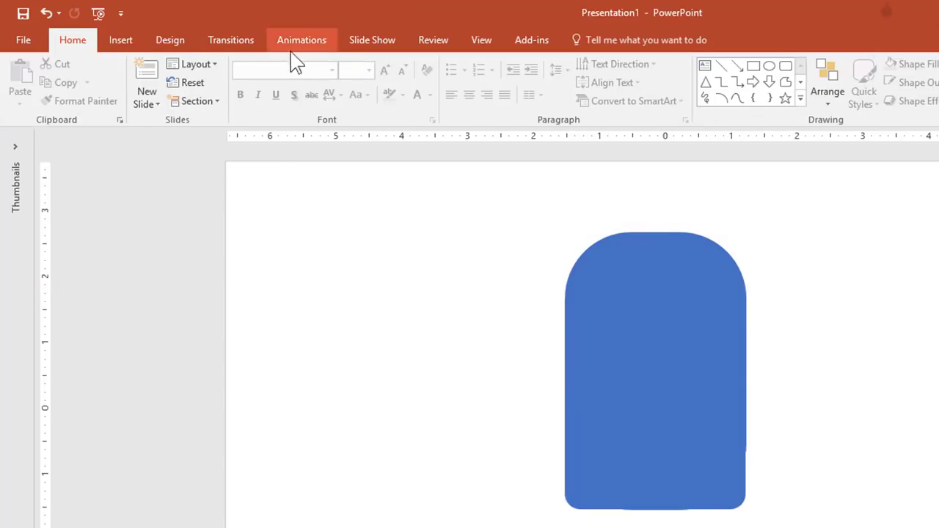
Step: Draw a narrow rounded rectangle about 0.7" wide and 1.71" high for the stick, round its corners more, and place it right of the body
{"action": "left_click", "coordinate": [120, 44]}
{"action": "left_click", "coordinate": [275, 96]}
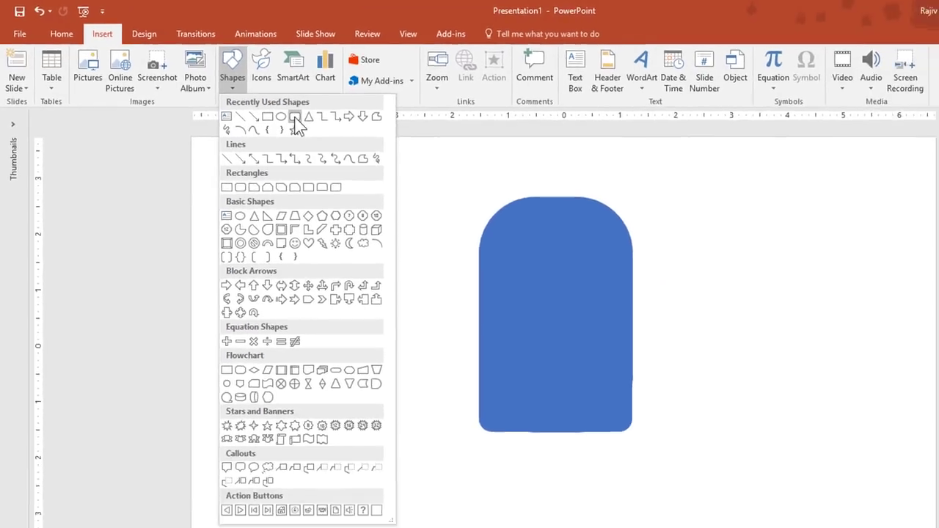
{"action": "left_click", "coordinate": [291, 151]}
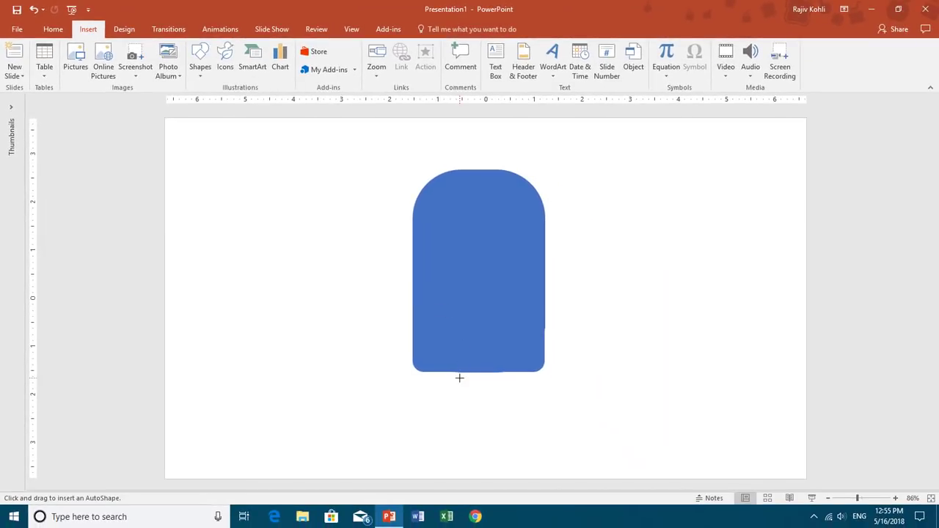
{"action": "left_click_drag", "start_coordinate": [458, 375], "coordinate": [491, 454]}
{"action": "left_click_drag", "start_coordinate": [462, 373], "coordinate": [465, 374]}
{"action": "left_click_drag", "start_coordinate": [471, 417], "coordinate": [671, 369]}
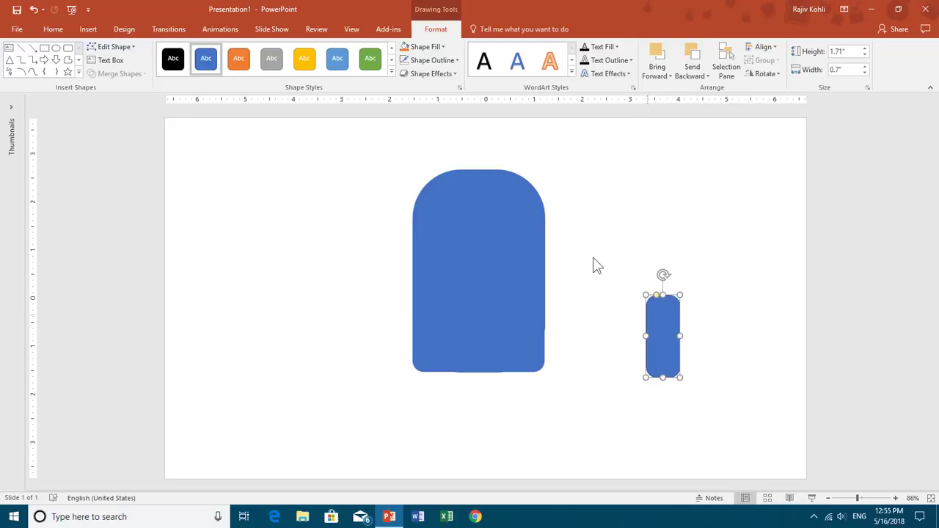
Step: Draw a plain rectangle about 1.28" wide and 1.17" high covering the upper half of the stick shape
{"action": "left_click", "coordinate": [88, 29]}
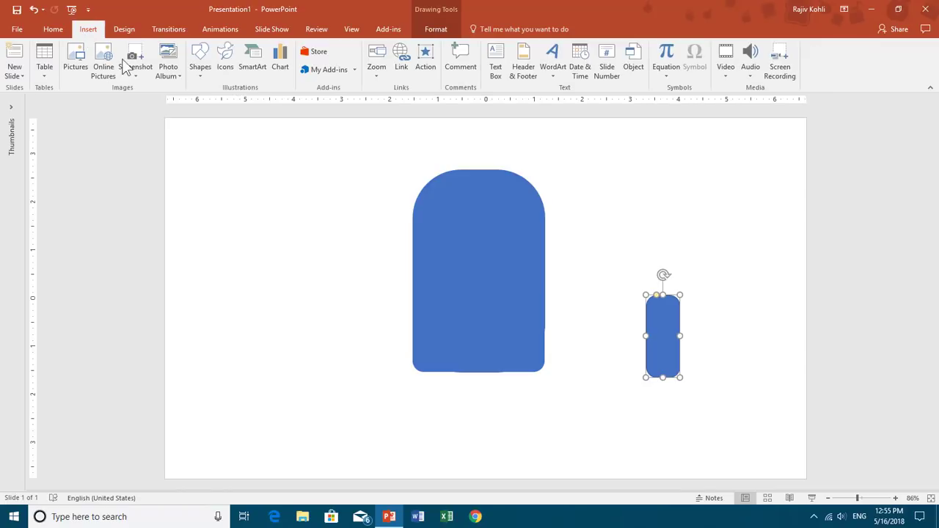
{"action": "left_click", "coordinate": [199, 59]}
{"action": "left_click", "coordinate": [230, 100]}
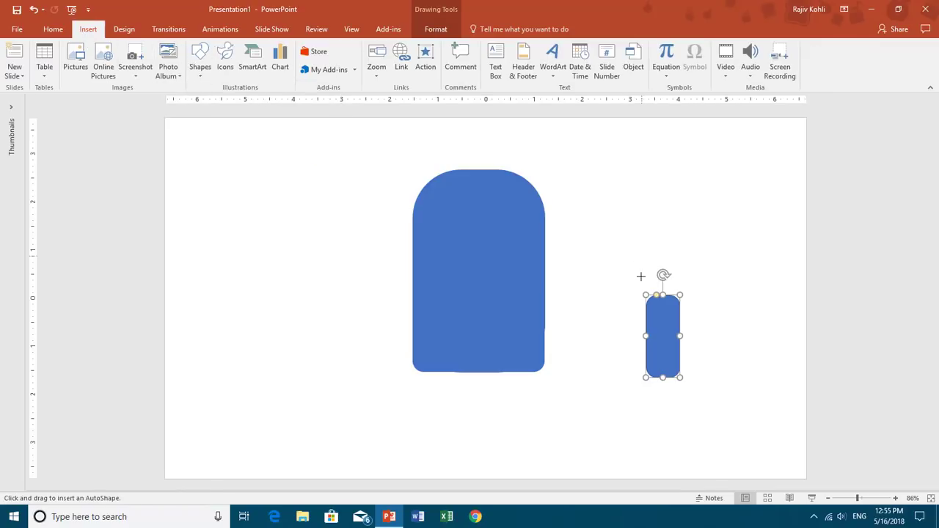
{"action": "mouse_move", "coordinate": [633, 279]}
{"action": "left_mouse_down"}
{"action": "mouse_move", "coordinate": [664, 329]}
{"action": "mouse_move", "coordinate": [696, 335]}
{"action": "left_mouse_up"}
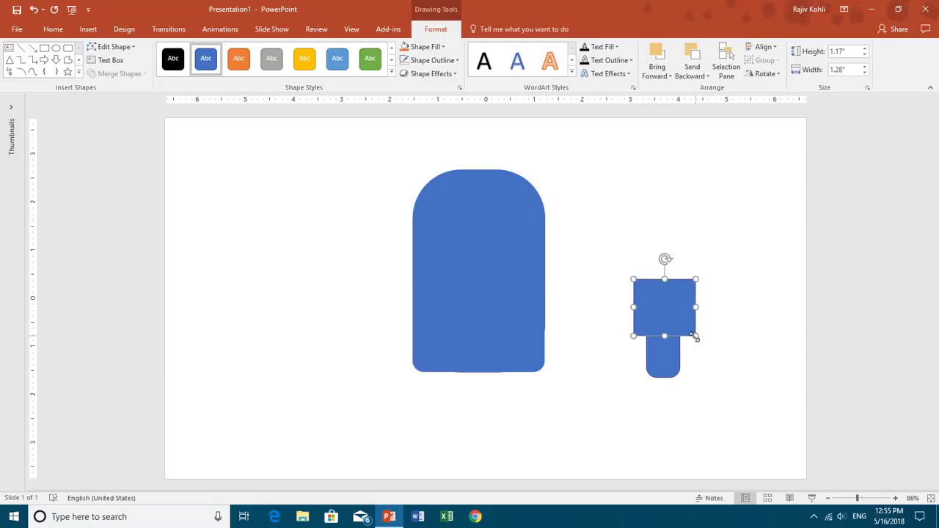
Step: Subtract the plain rectangle from the stick shape so only the stick's lower part is kept
{"action": "left_click", "coordinate": [665, 360]}
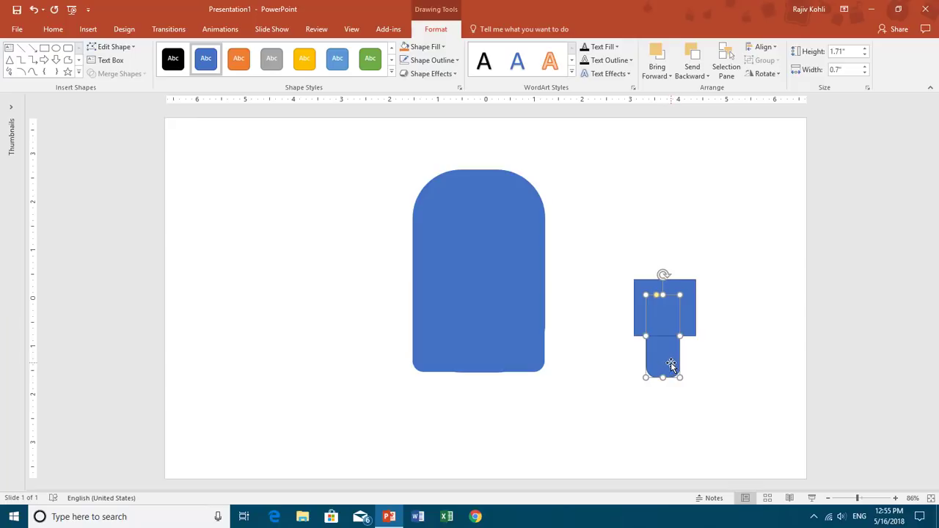
{"action": "left_click", "coordinate": [692, 286], "text": "shift"}
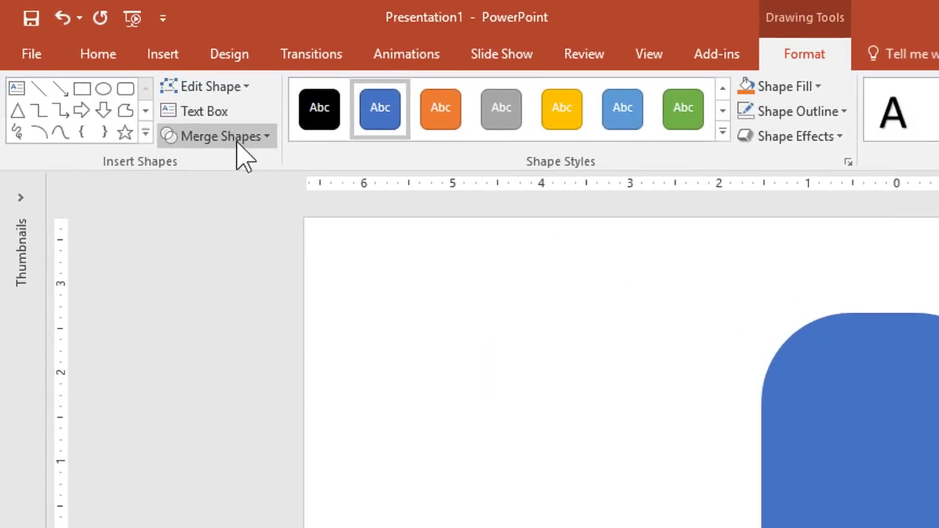
{"action": "left_click", "coordinate": [237, 142]}
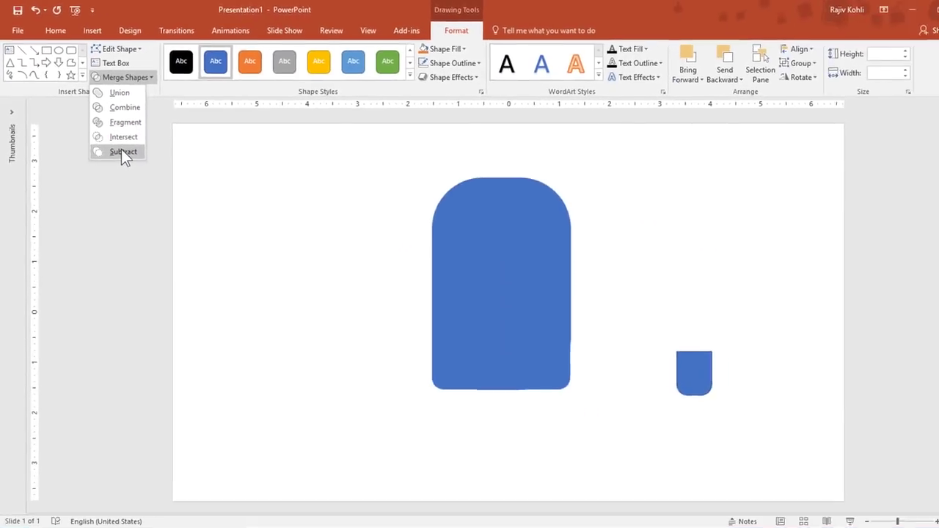
{"action": "left_click", "coordinate": [217, 267]}
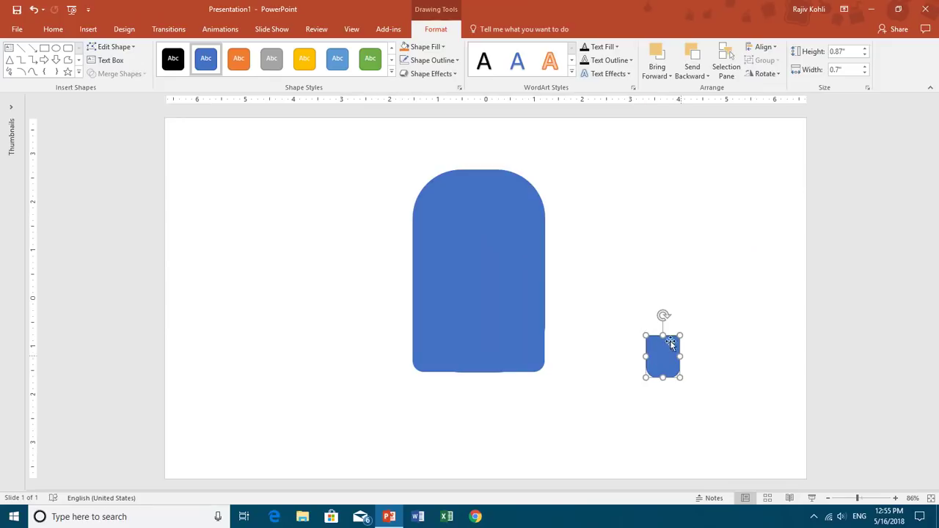
{"action": "left_click", "coordinate": [702, 335]}
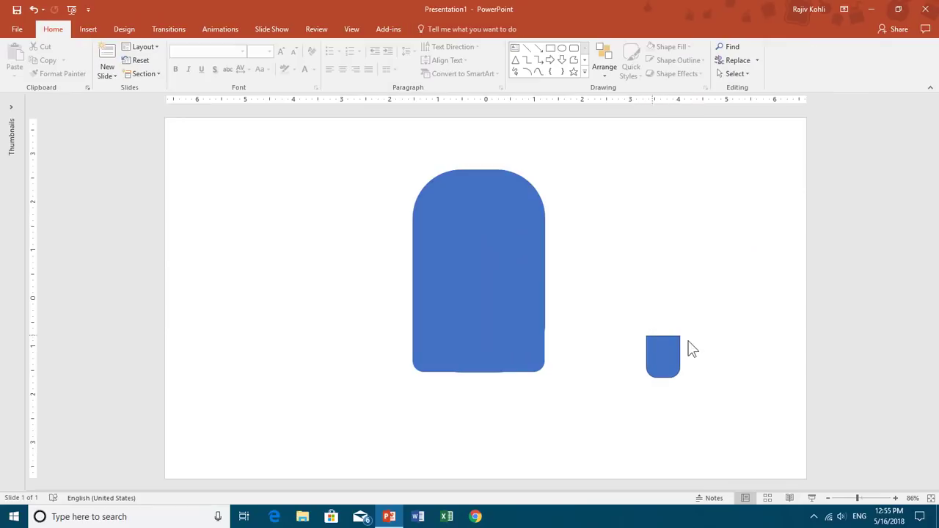
Step: Place the trimmed stick centered directly under the ice cream body and lengthen it to about 1.38"
{"action": "mouse_move", "coordinate": [662, 360]}
{"action": "left_mouse_down"}
{"action": "mouse_move", "coordinate": [580, 408]}
{"action": "mouse_move", "coordinate": [476, 386]}
{"action": "mouse_move", "coordinate": [495, 438]}
{"action": "left_mouse_up"}
{"action": "left_click", "coordinate": [497, 344]}
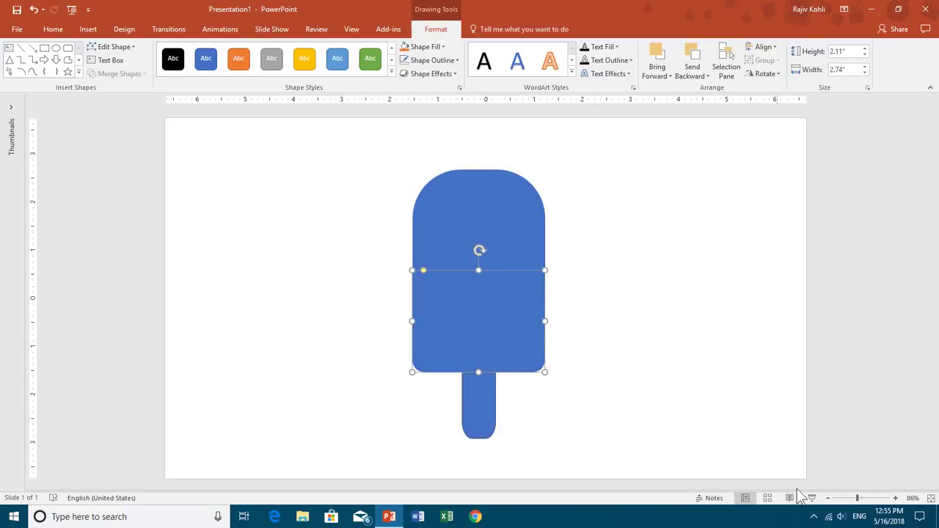
Step: Extend the bottom edge of the body's lower rectangle over the top of the stick, to a height of about 2.18"
{"action": "left_click", "coordinate": [862, 499]}
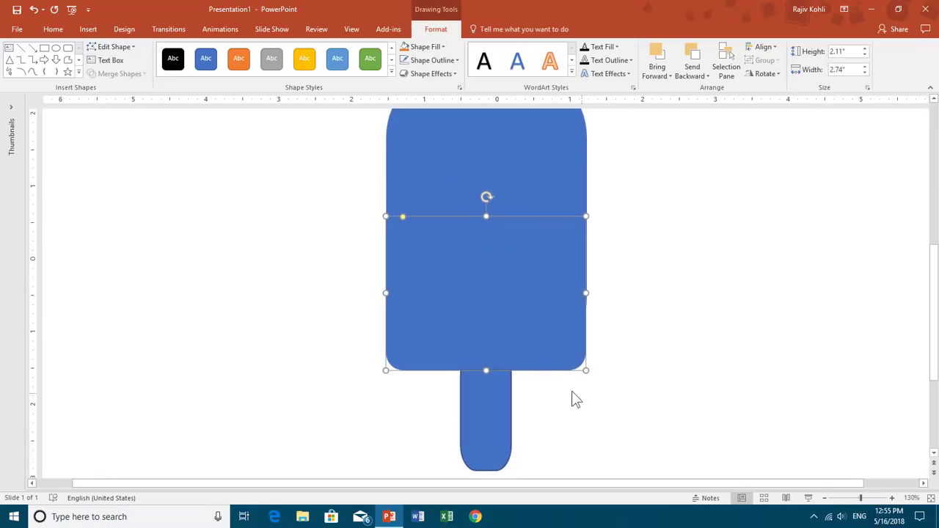
{"action": "left_click", "coordinate": [550, 398]}
{"action": "left_click", "coordinate": [503, 330]}
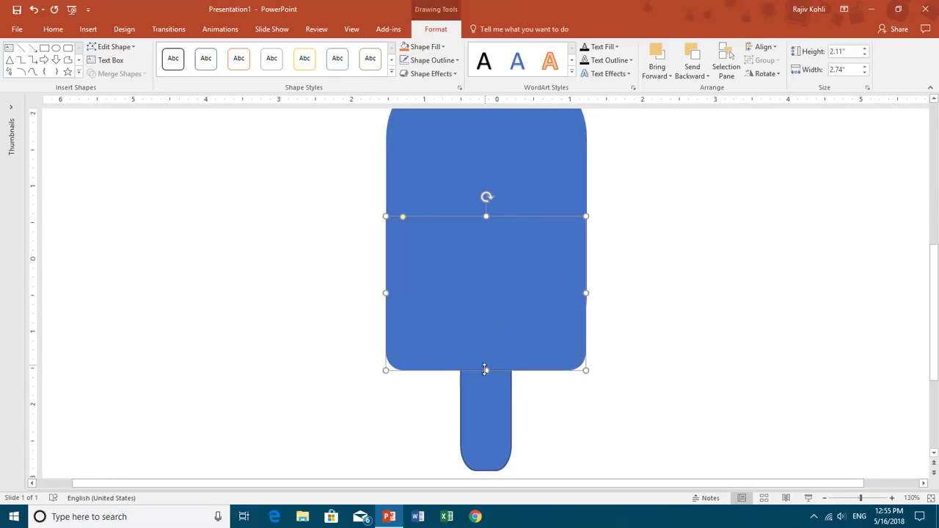
{"action": "left_click_drag", "start_coordinate": [486, 372], "coordinate": [486, 377]}
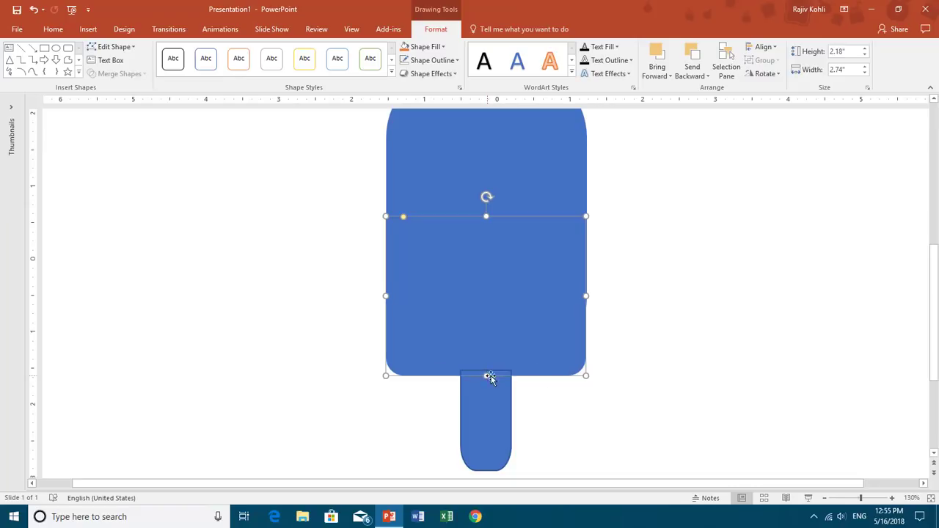
Step: Send the stick behind the ice cream body and remove its outline
{"action": "left_click", "coordinate": [471, 410]}
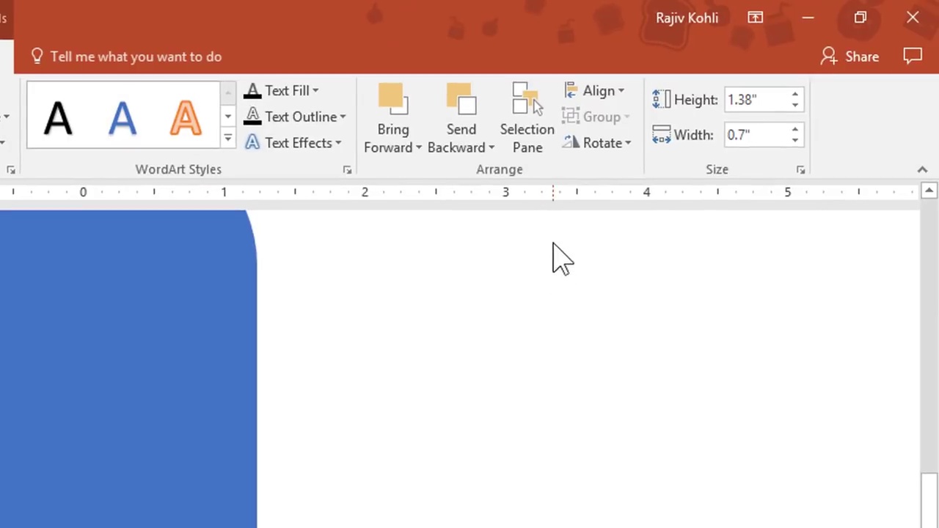
{"action": "left_click", "coordinate": [469, 150]}
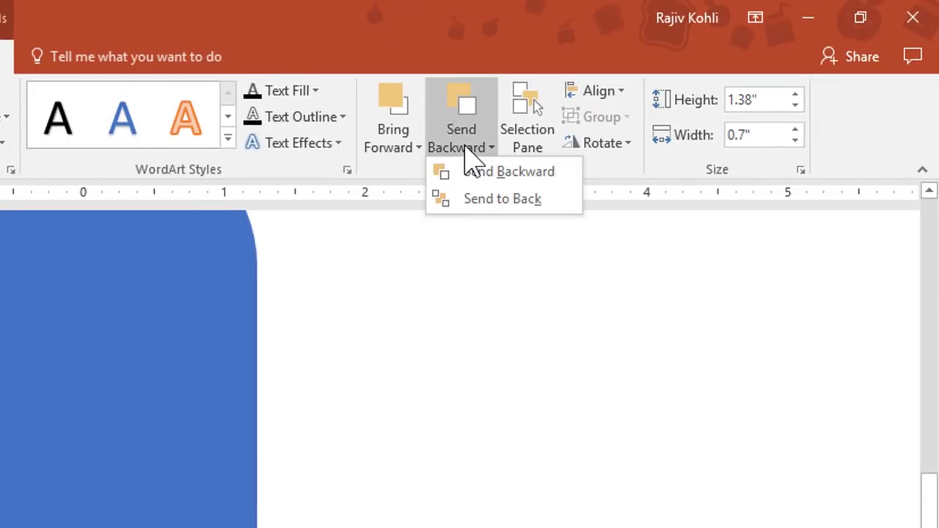
{"action": "left_click", "coordinate": [477, 201]}
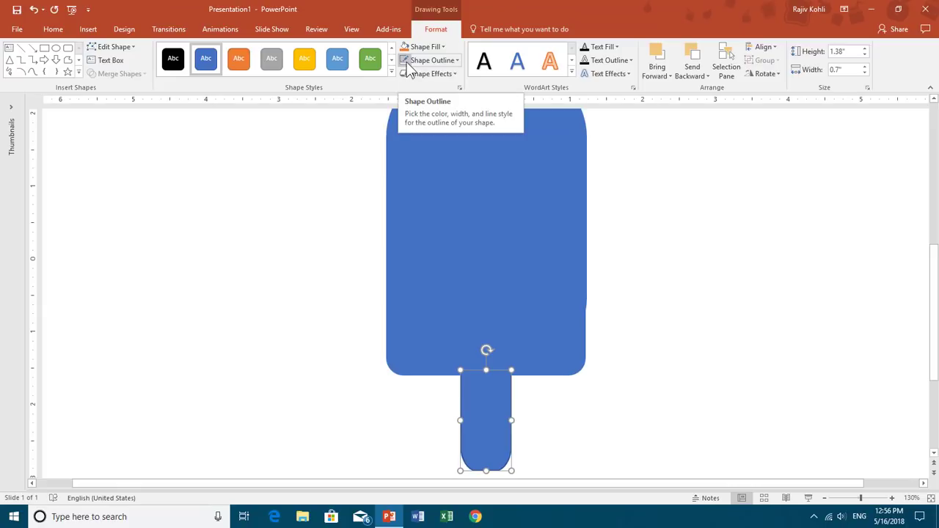
{"action": "left_click", "coordinate": [636, 301]}
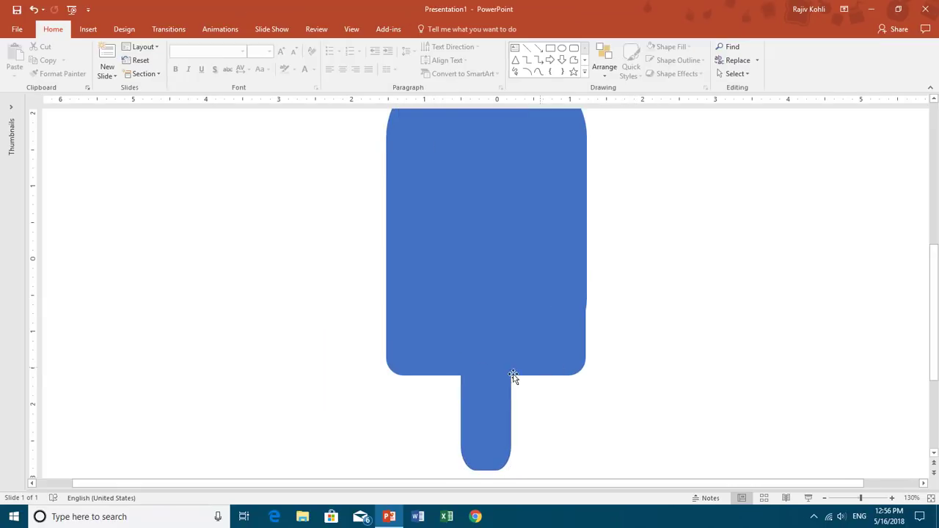
Step: Draw a rectangle about 0.7" wide and 0.53" high over the stick, directly below the ice cream body
{"action": "left_click", "coordinate": [86, 29]}
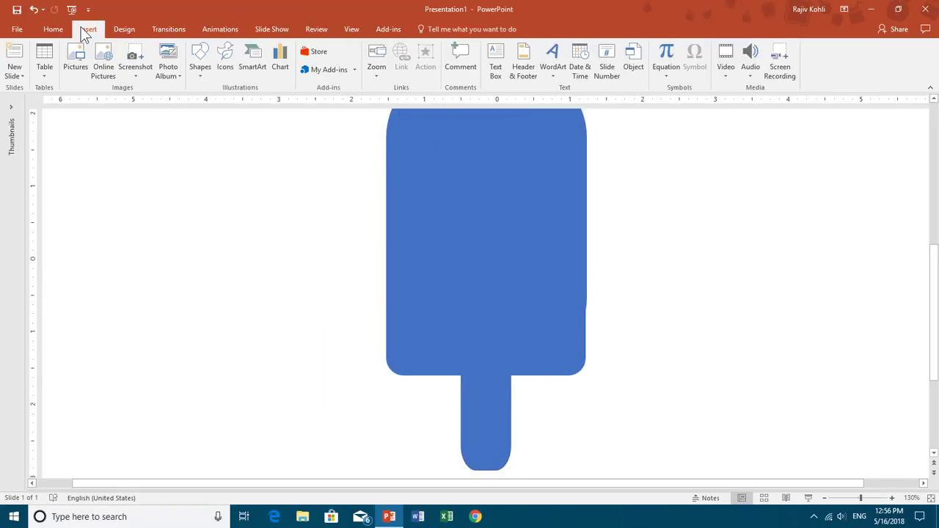
{"action": "left_click", "coordinate": [200, 59]}
{"action": "left_click", "coordinate": [232, 101]}
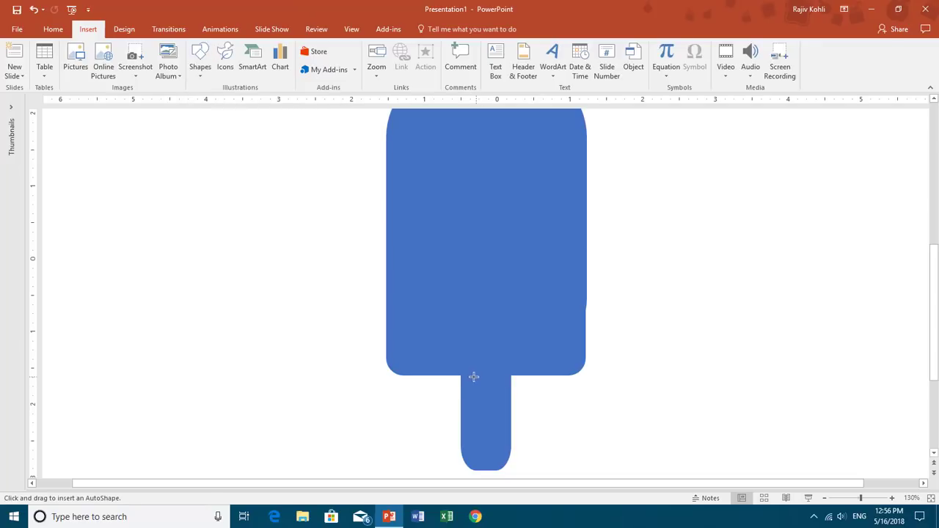
{"action": "left_click_drag", "start_coordinate": [503, 399], "coordinate": [511, 415]}
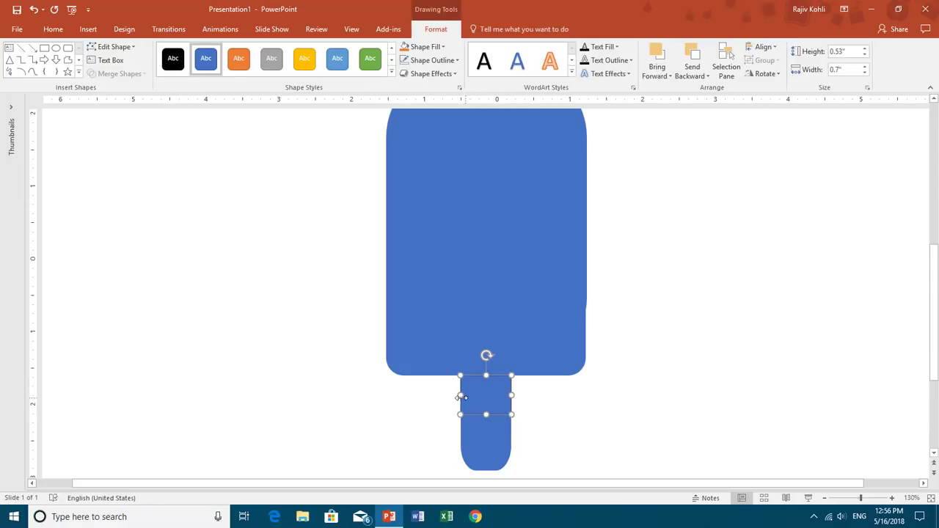
{"action": "left_click_drag", "start_coordinate": [459, 396], "coordinate": [460, 396]}
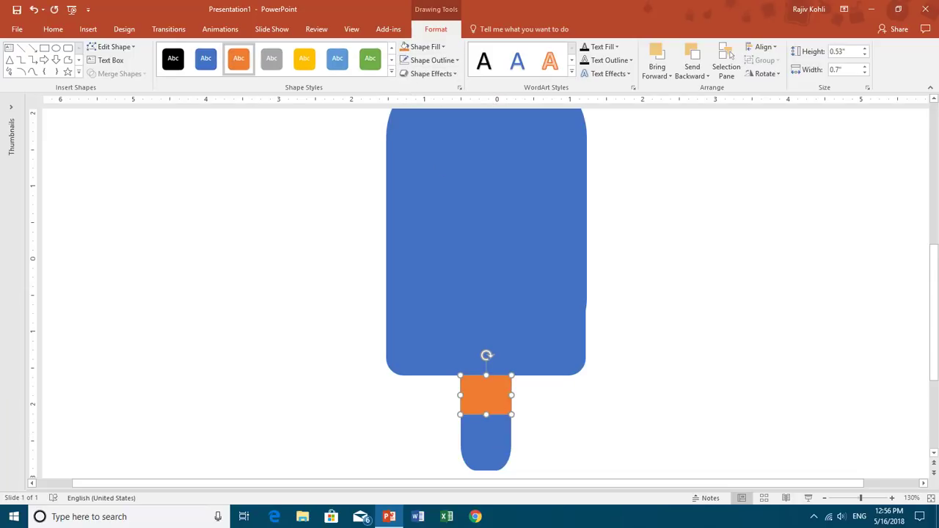
Step: Paste the six-color palette strip onto the slide and place it beside the upper part of the ice cream body
{"action": "left_click", "coordinate": [143, 187]}
{"action": "key", "text": "ctrl+v"}
{"action": "left_click_drag", "start_coordinate": [171, 181], "coordinate": [314, 239]}
{"action": "scroll", "coordinate": [443, 248], "scroll_direction": "down", "scroll_amount": 3}
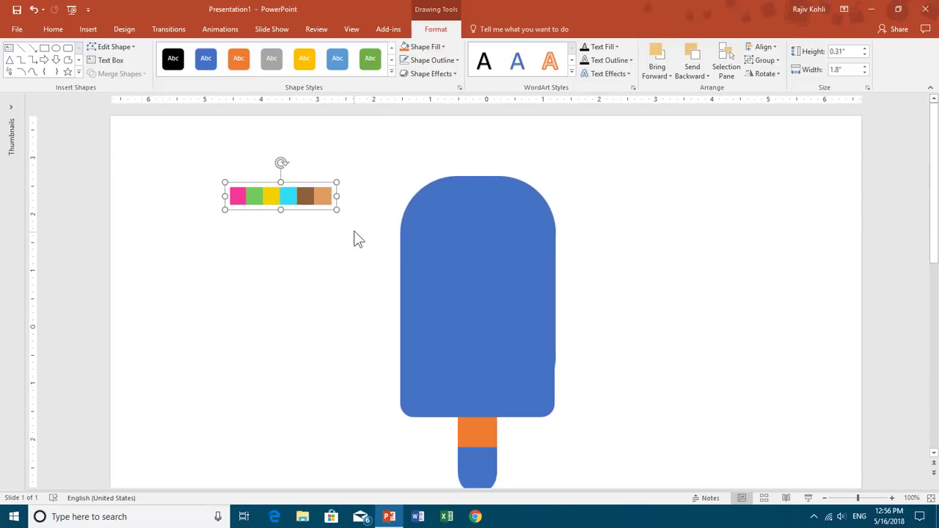
Step: Fill the small rectangle on the stick with the palette's brown using the Eyedropper
{"action": "left_click", "coordinate": [485, 434]}
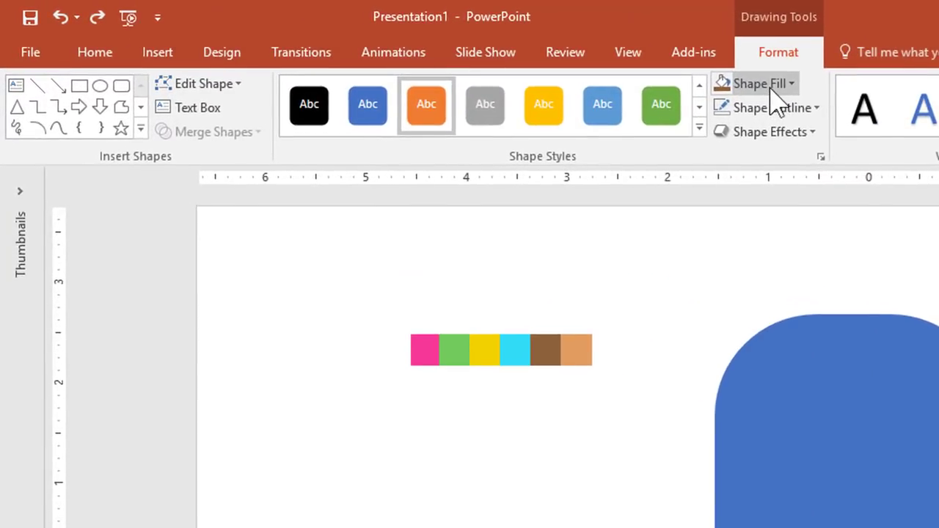
{"action": "left_click", "coordinate": [637, 71]}
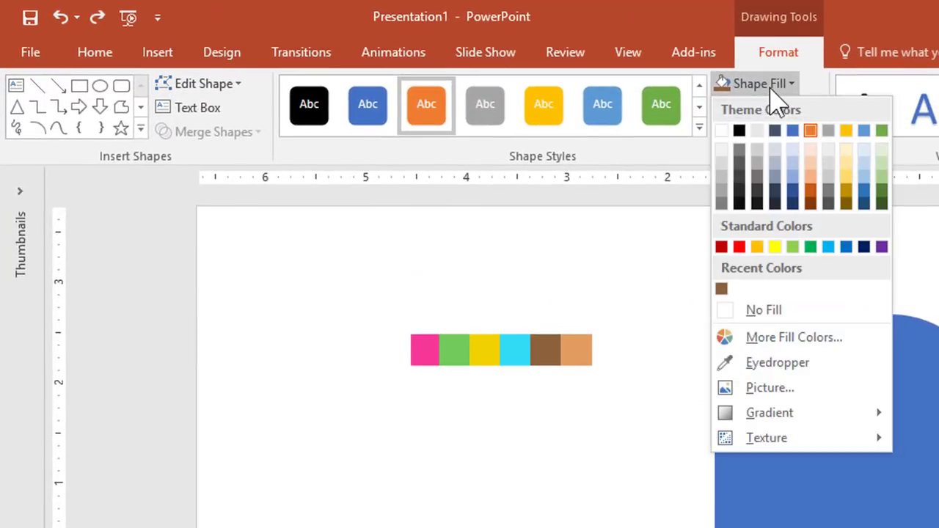
{"action": "left_click", "coordinate": [774, 362]}
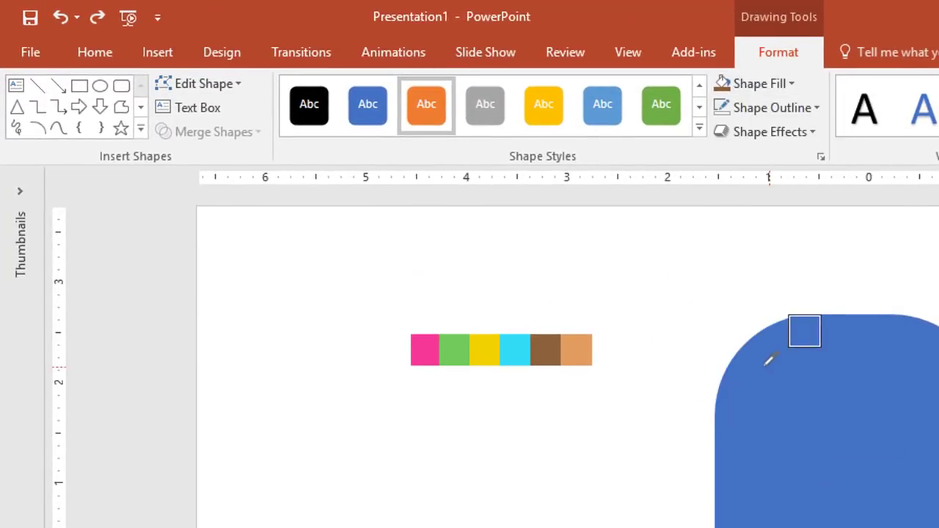
{"action": "left_click", "coordinate": [554, 344]}
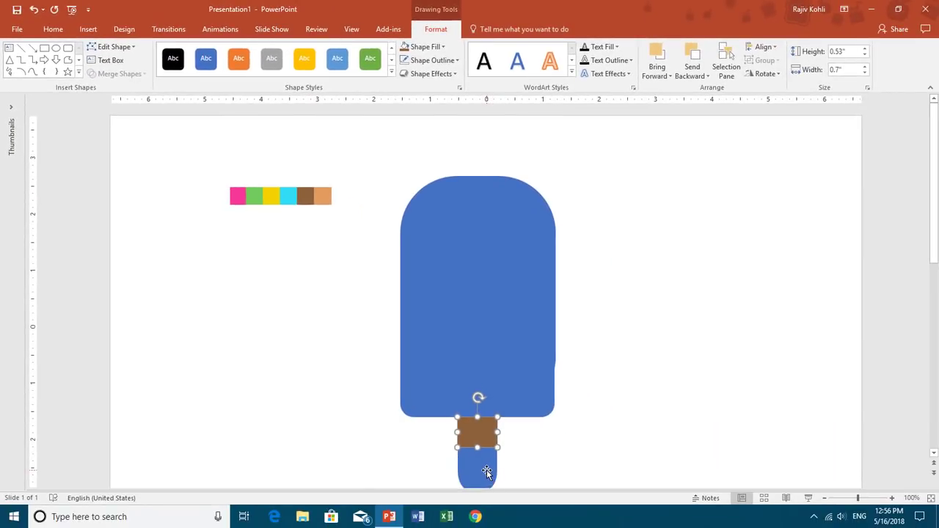
Step: Fill the stick with the palette's light orange-tan using the Eyedropper
{"action": "left_click", "coordinate": [486, 471]}
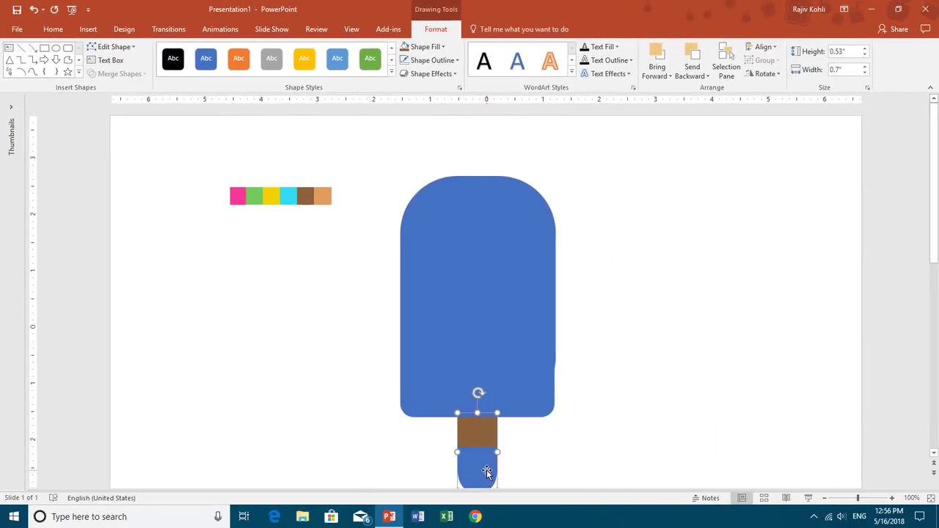
{"action": "left_click", "coordinate": [425, 46]}
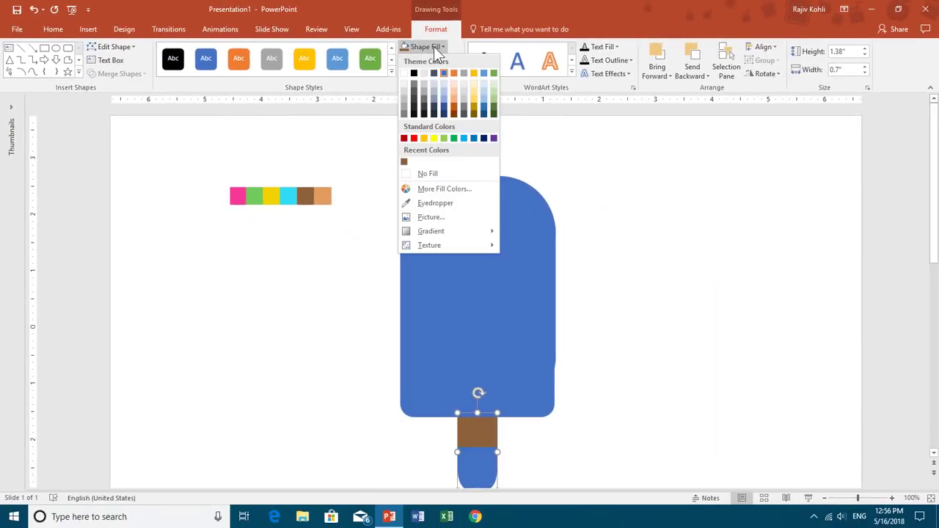
{"action": "left_click", "coordinate": [436, 203]}
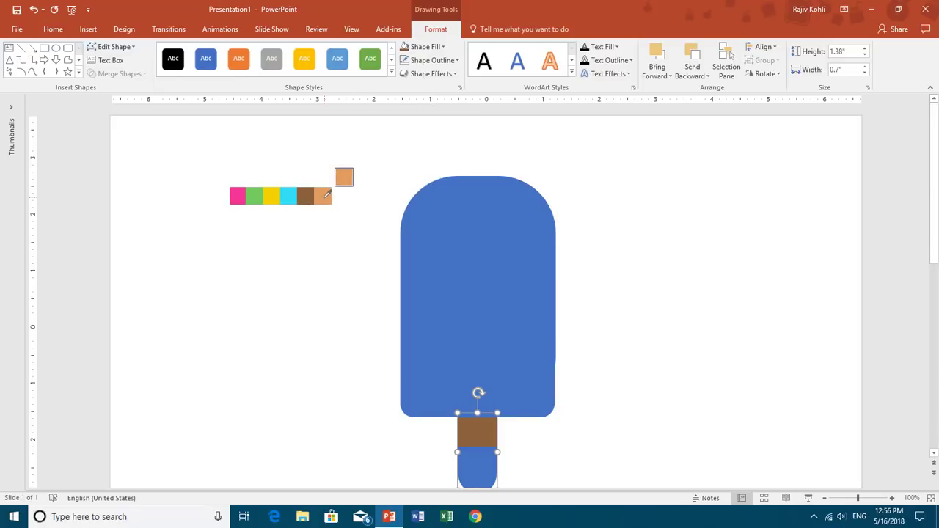
{"action": "left_click", "coordinate": [327, 194]}
Step: Move the palette strip off the slide, just above its upper left corner
{"action": "left_click", "coordinate": [580, 211]}
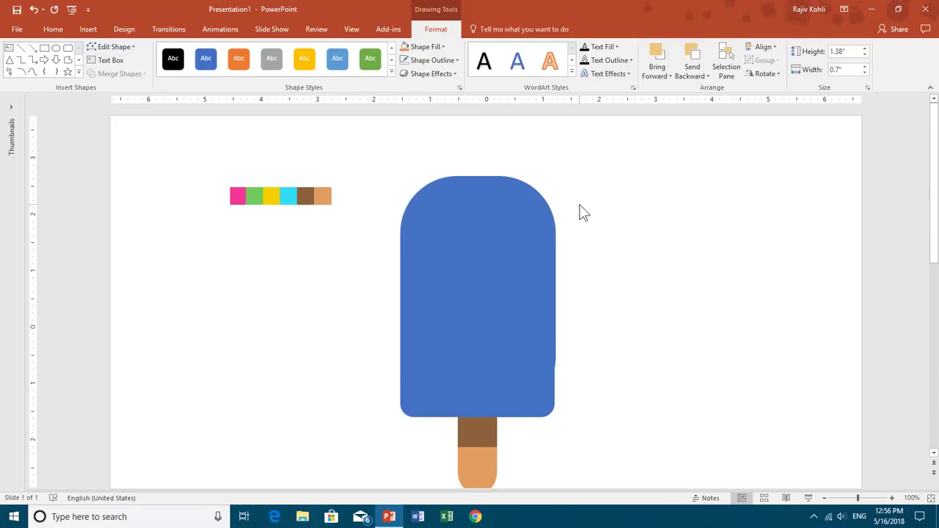
{"action": "scroll", "coordinate": [278, 187], "scroll_direction": "down", "scroll_amount": 3, "text": "ctrl"}
{"action": "left_click_drag", "start_coordinate": [311, 200], "coordinate": [230, 125]}
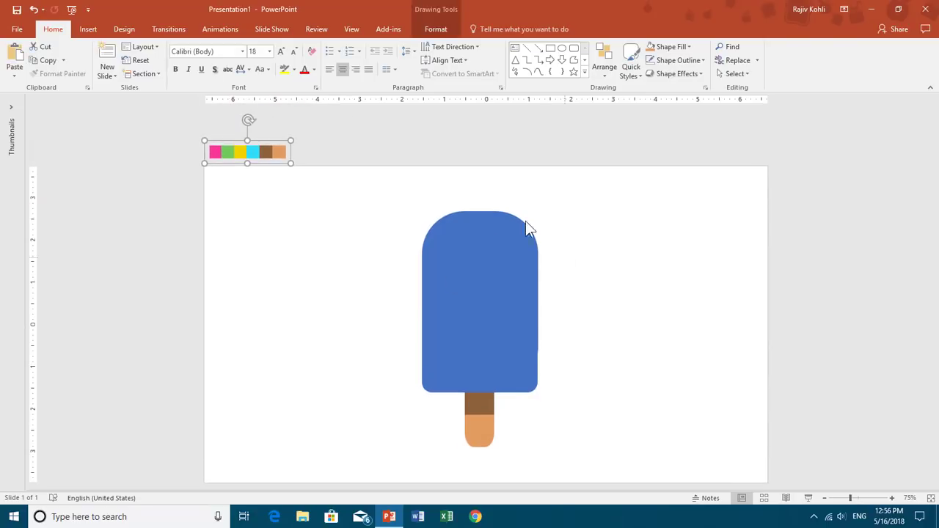
Step: Draw a rectangle about 7" wide and 0.72" high and tilt it counterclockwise across the lower part of the body
{"action": "left_click", "coordinate": [85, 32]}
{"action": "left_click", "coordinate": [200, 61]}
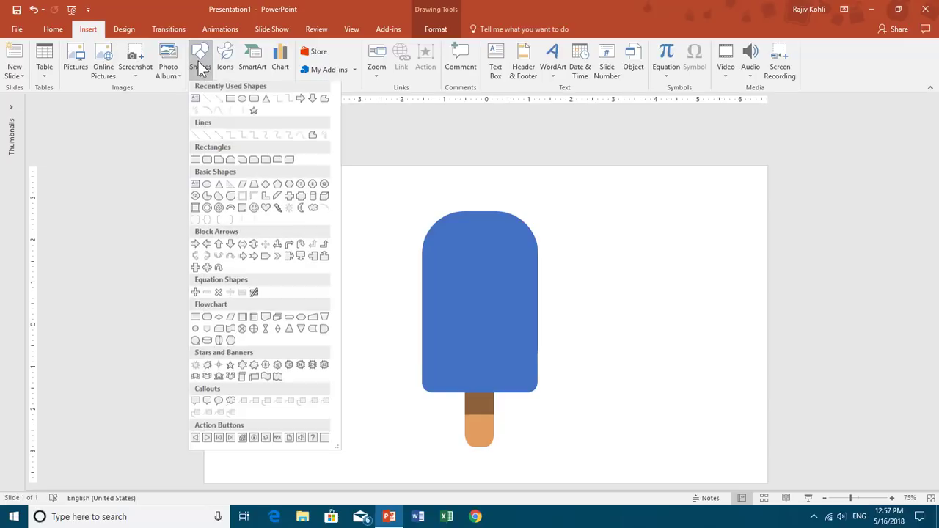
{"action": "left_click", "coordinate": [229, 102]}
{"action": "left_click_drag", "start_coordinate": [363, 301], "coordinate": [658, 331]}
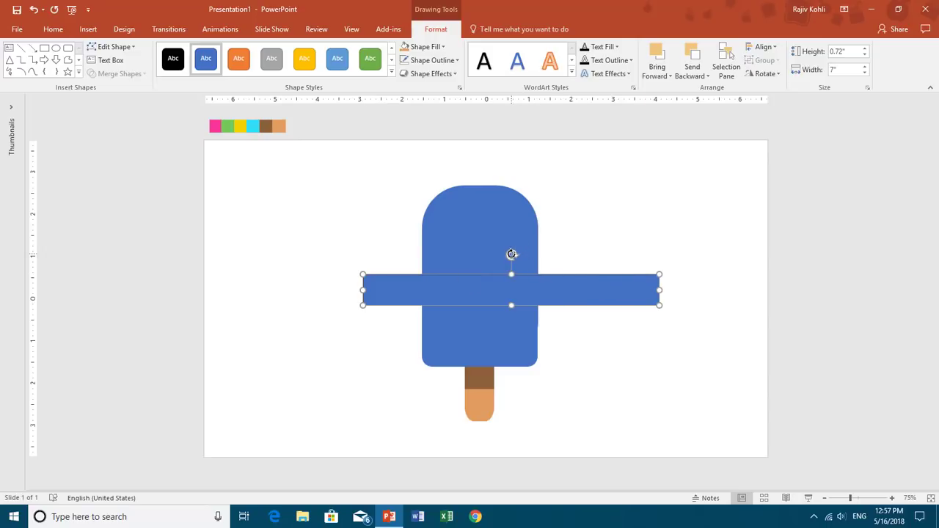
{"action": "left_click_drag", "start_coordinate": [510, 254], "coordinate": [499, 257]}
{"action": "left_click_drag", "start_coordinate": [570, 272], "coordinate": [541, 308]}
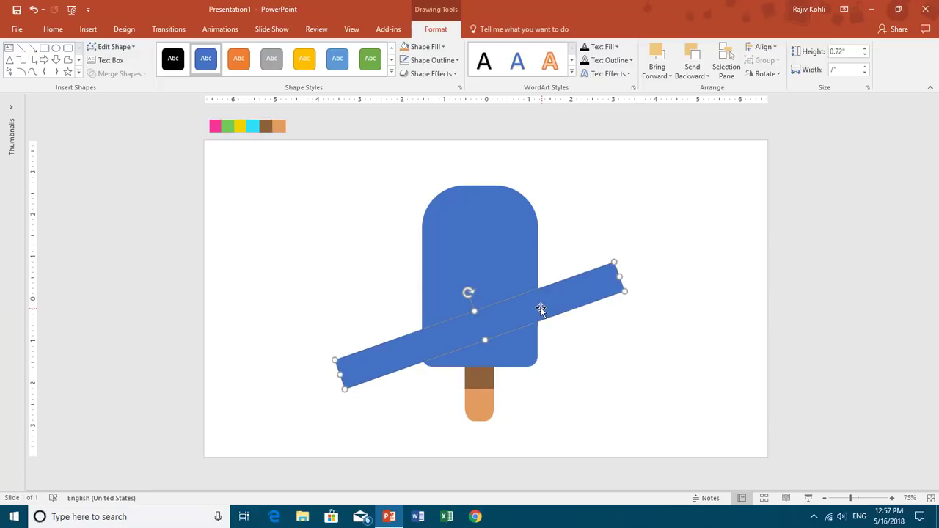
Step: Fill the slanted stripe with the palette's pink using the Eyedropper
{"action": "left_click", "coordinate": [427, 47]}
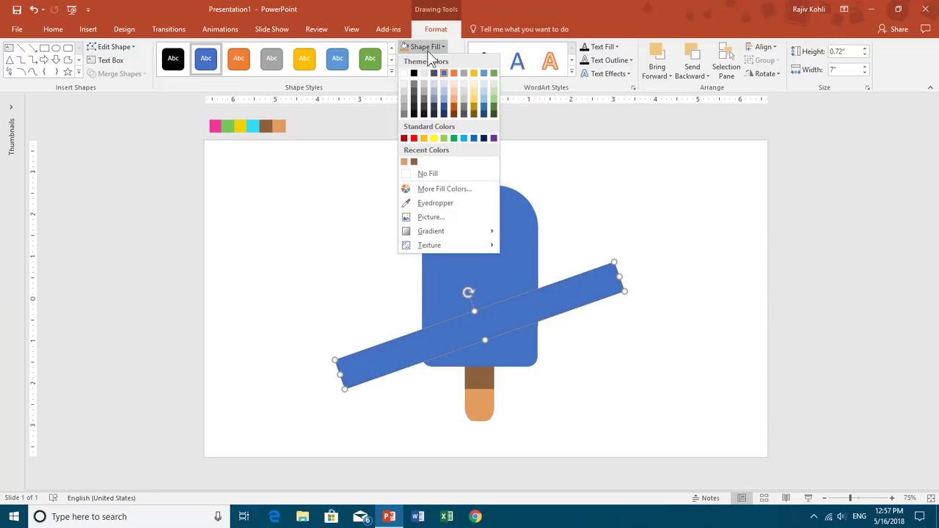
{"action": "left_click", "coordinate": [424, 203]}
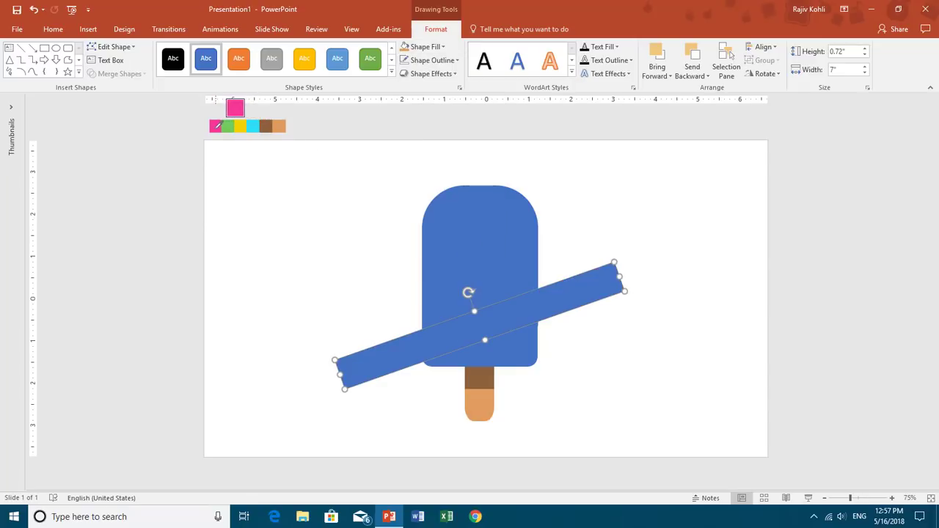
{"action": "left_click", "coordinate": [217, 126]}
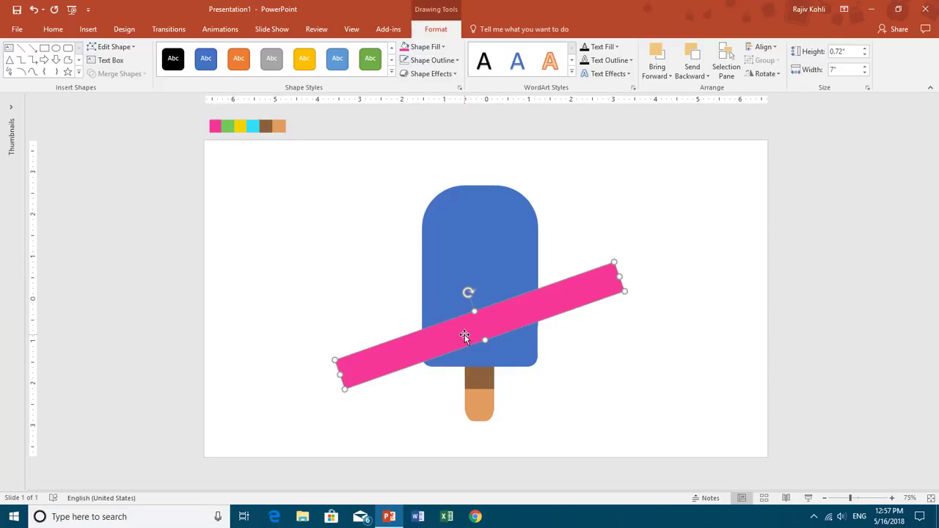
Step: Duplicate the pink stripe straight above itself and fill the copy with the palette's green
{"action": "key", "text": "ctrl+shift"}
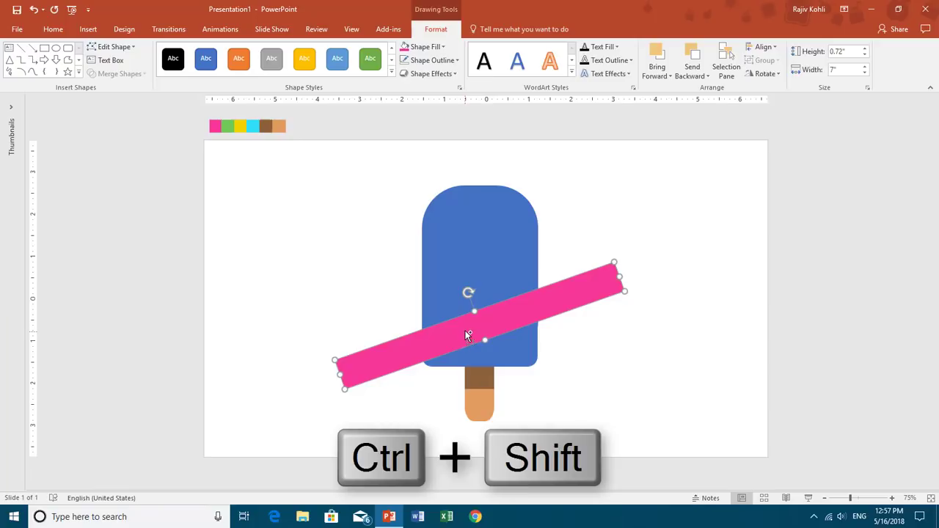
{"action": "left_click_drag", "start_coordinate": [465, 335], "coordinate": [453, 302]}
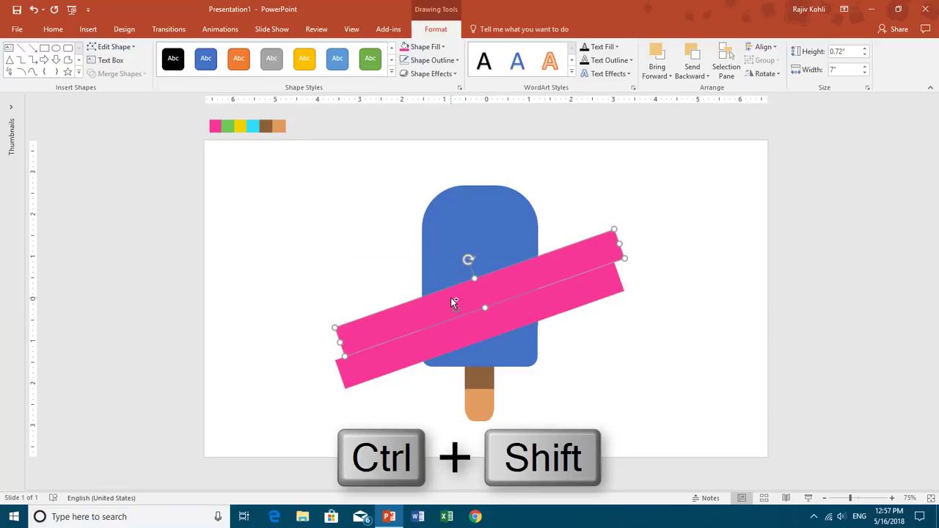
{"action": "left_click", "coordinate": [427, 48]}
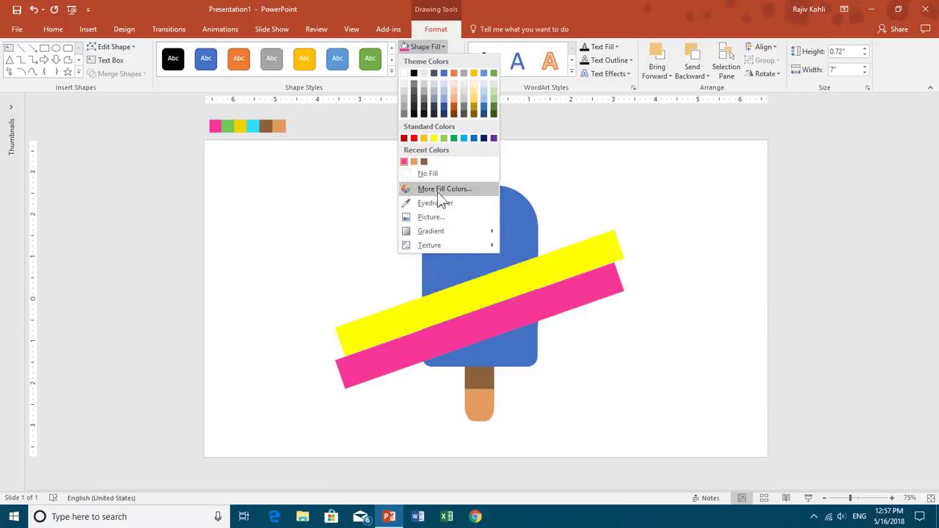
{"action": "left_click", "coordinate": [432, 200]}
{"action": "left_click", "coordinate": [234, 122]}
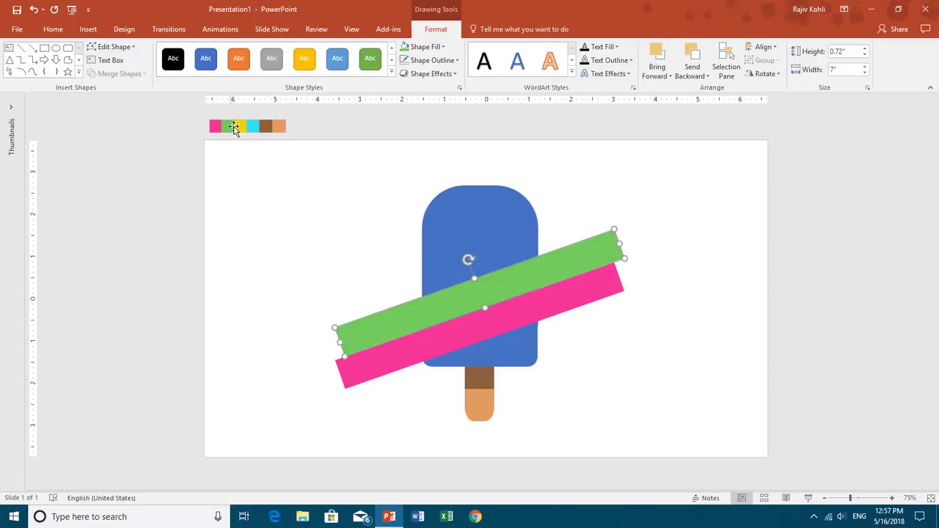
Step: Duplicate the green stripe straight above itself and fill the copy with the palette's yellow
{"action": "left_click_drag", "start_coordinate": [459, 300], "coordinate": [455, 261]}
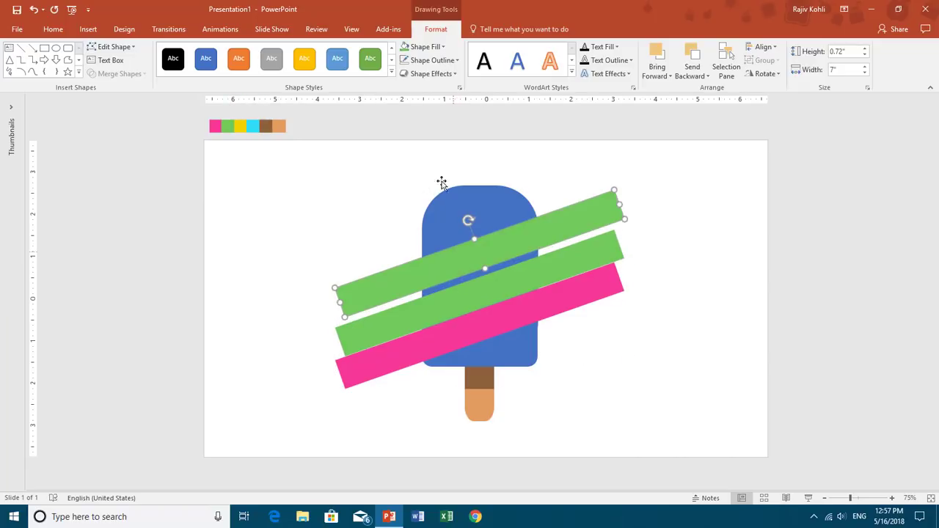
{"action": "left_click", "coordinate": [436, 49]}
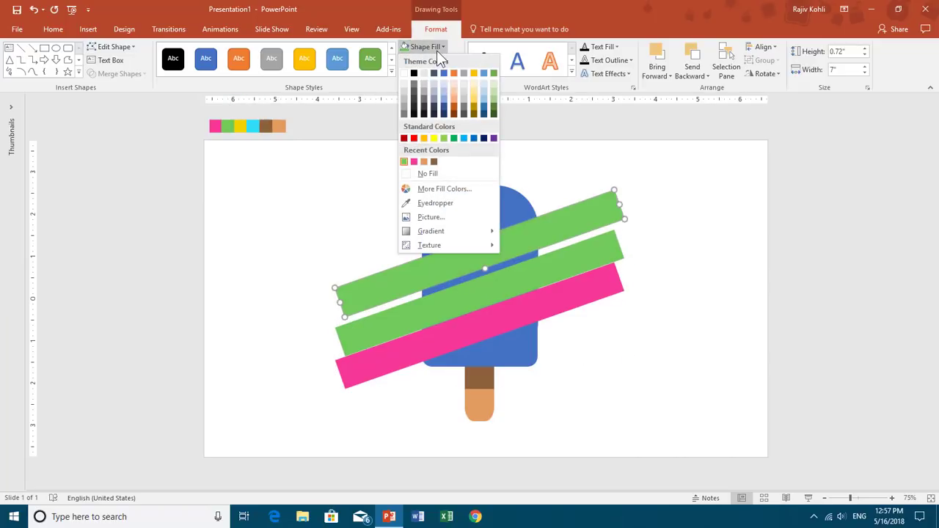
{"action": "left_click", "coordinate": [434, 203]}
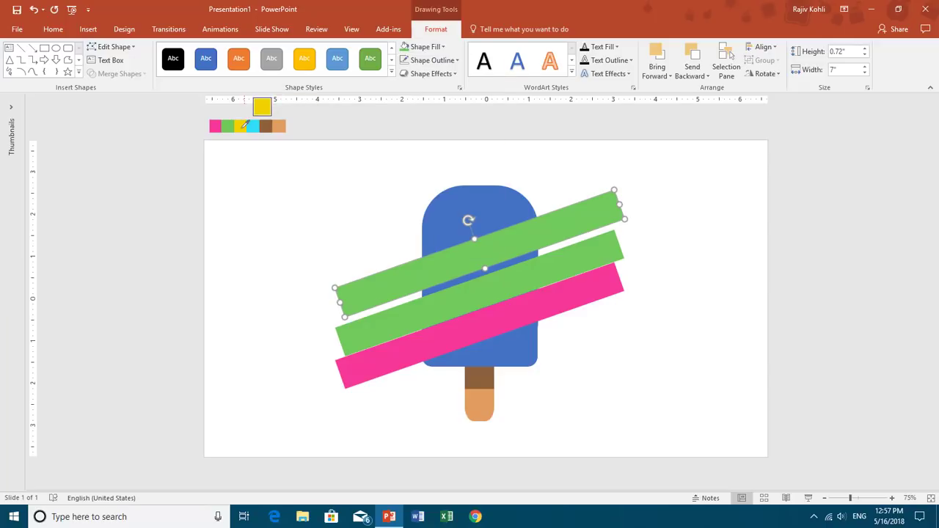
{"action": "left_click", "coordinate": [242, 125]}
Step: Duplicate the yellow stripe straight above itself and fill the copy with the palette's cyan
{"action": "left_click_drag", "start_coordinate": [439, 262], "coordinate": [420, 215]}
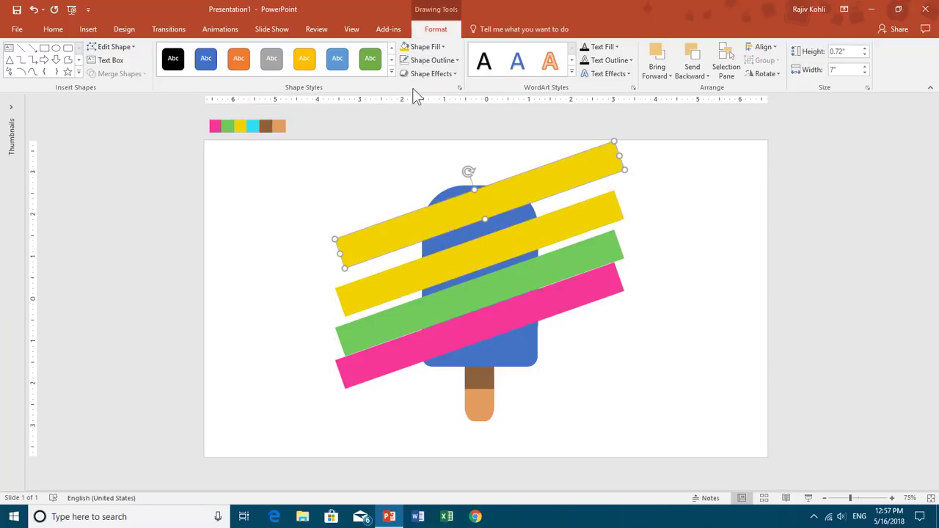
{"action": "left_click", "coordinate": [425, 46]}
{"action": "left_click", "coordinate": [437, 201]}
{"action": "left_click", "coordinate": [253, 125]}
Step: Fit the green stripe flush against the pink stripe's upper edge and start moving the yellow stripe toward the green one
{"action": "mouse_move", "coordinate": [438, 308]}
{"action": "left_mouse_down"}
{"action": "mouse_move", "coordinate": [429, 300]}
{"action": "mouse_move", "coordinate": [428, 309]}
{"action": "left_mouse_up"}
{"action": "key", "text": "alt"}
{"action": "left_click", "coordinate": [419, 266]}
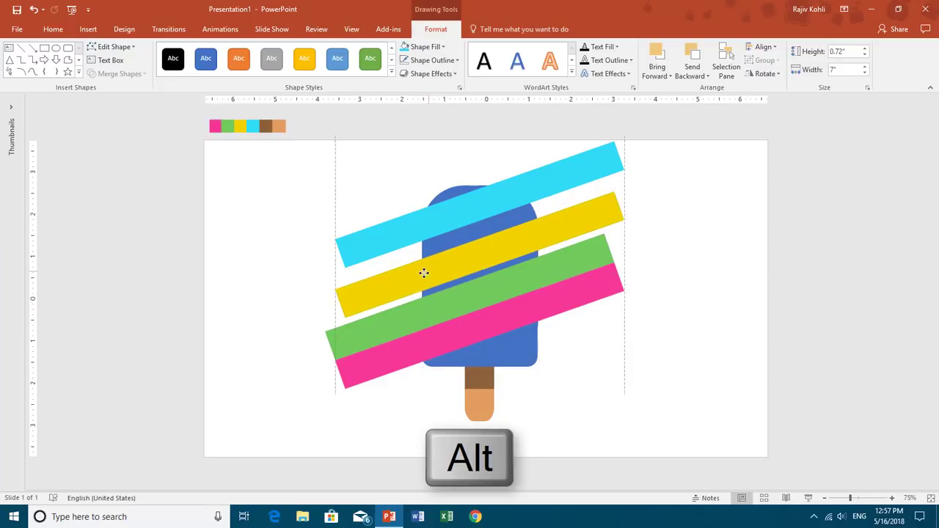
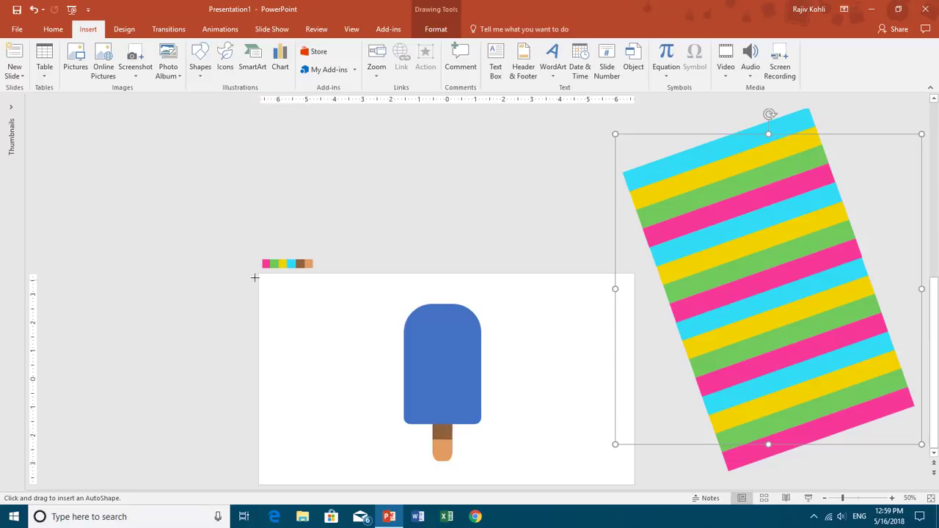
Step: Draw a 13.33" by 7.5" rectangle covering the whole slide and fill it with the standard dark blue
{"action": "left_click_drag", "start_coordinate": [259, 273], "coordinate": [632, 484]}
{"action": "left_click", "coordinate": [434, 47]}
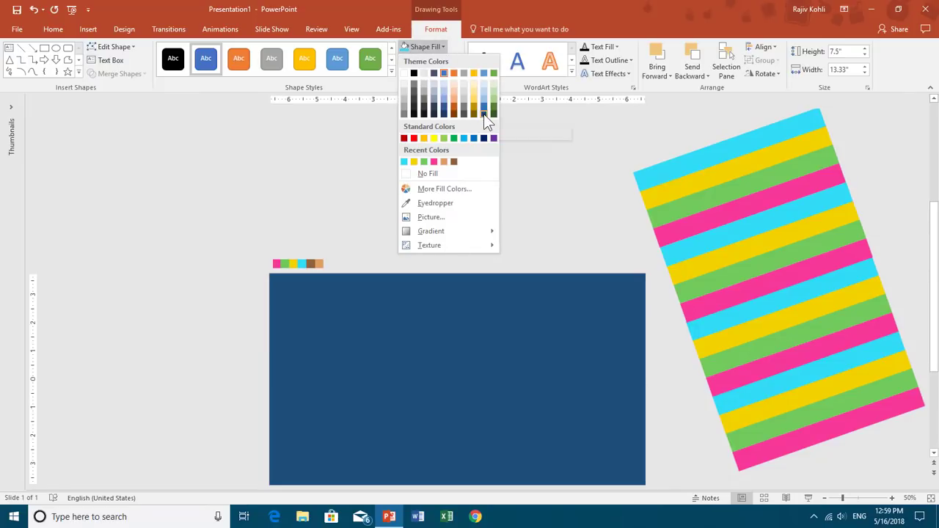
{"action": "left_click", "coordinate": [483, 138]}
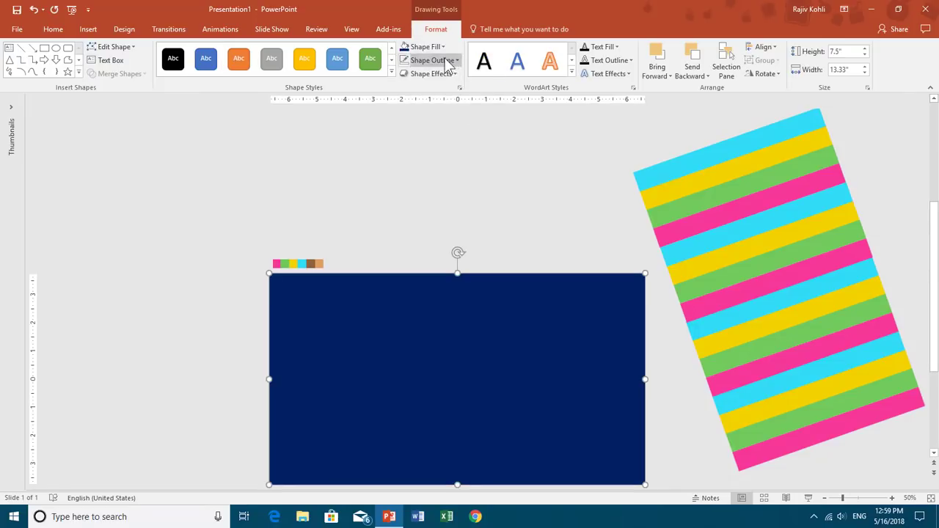
Step: Send the dark blue rectangle to the back, behind the ice cream bar, and remove its outline
{"action": "left_click", "coordinate": [702, 76]}
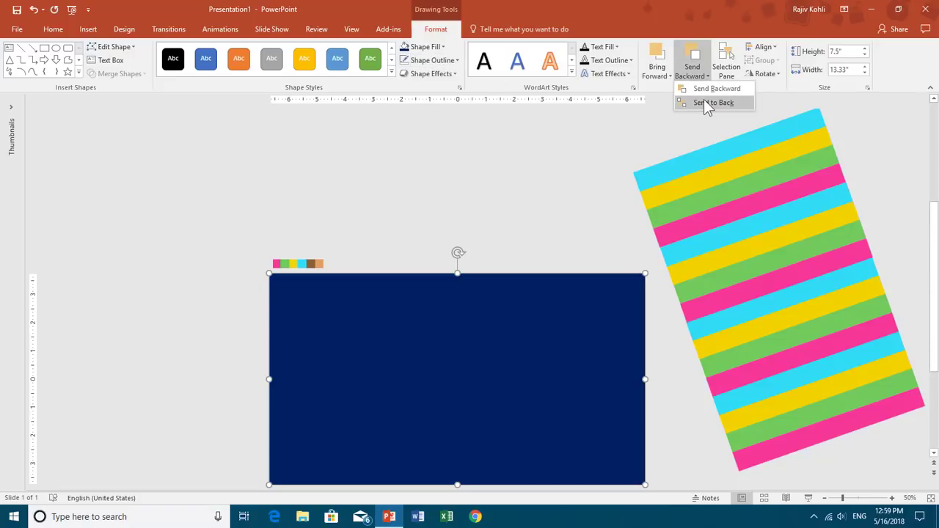
{"action": "left_click", "coordinate": [705, 103]}
{"action": "left_click", "coordinate": [433, 60]}
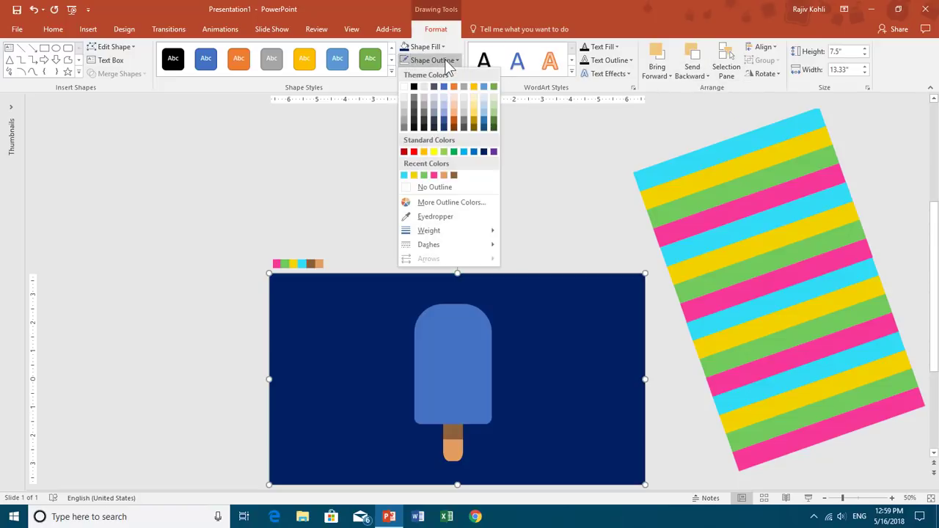
{"action": "left_click", "coordinate": [424, 187]}
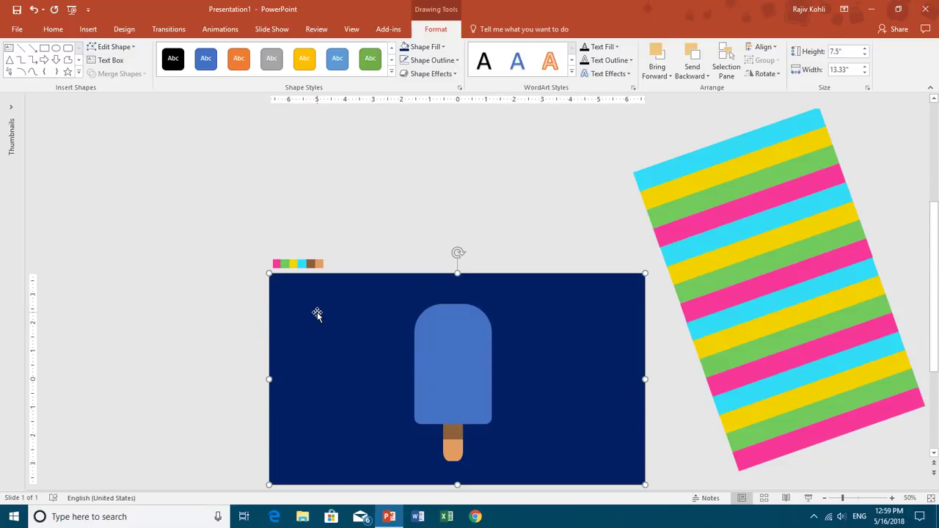
Step: Subtract the two blue ice cream body shapes from the dark blue rectangle to cut a bar-shaped hole
{"action": "left_click", "coordinate": [452, 314], "text": "shift"}
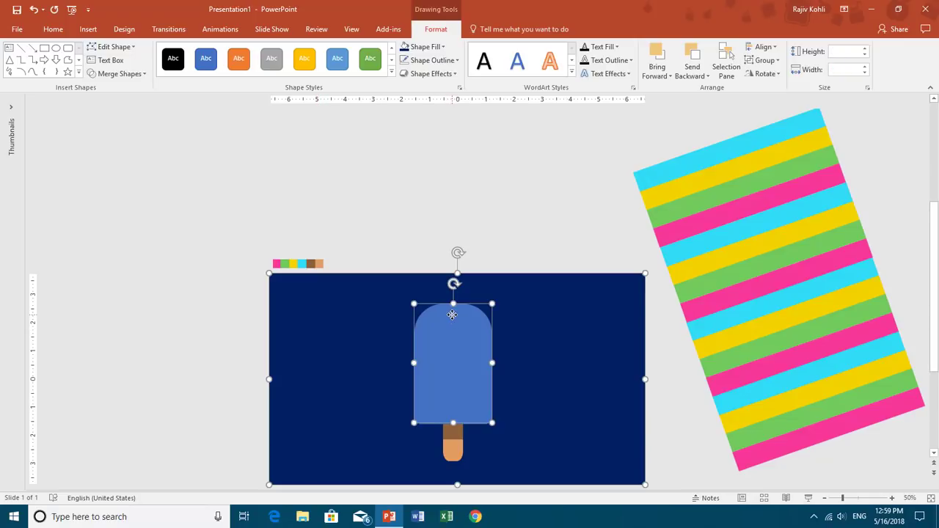
{"action": "left_click", "coordinate": [445, 393], "text": "shift"}
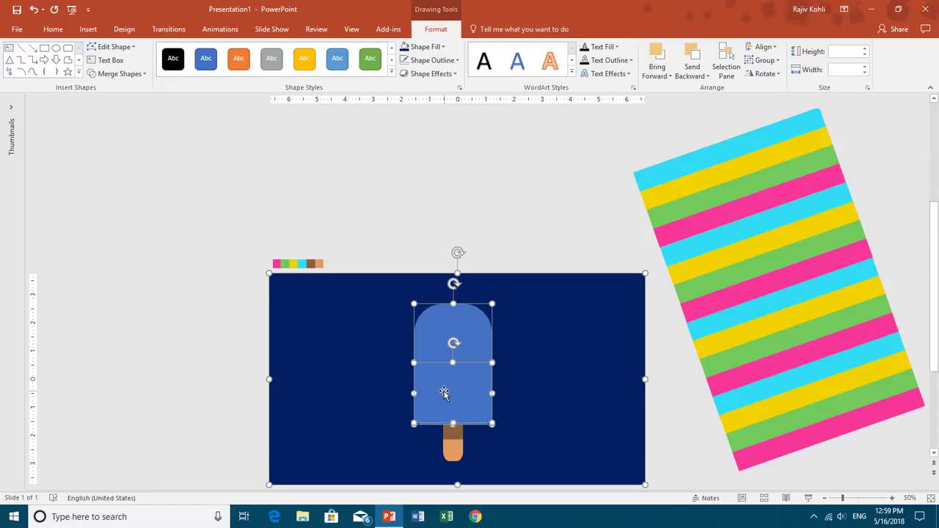
{"action": "left_click", "coordinate": [126, 74]}
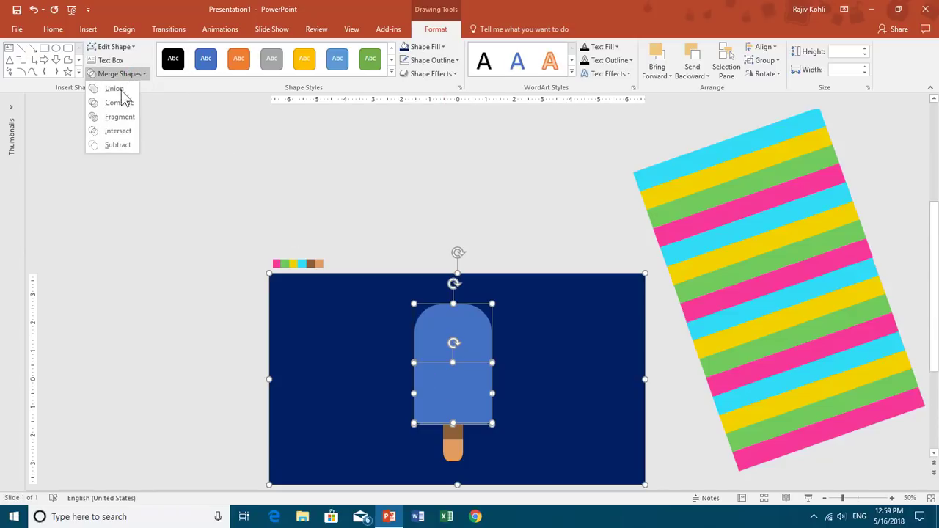
{"action": "left_click", "coordinate": [118, 146]}
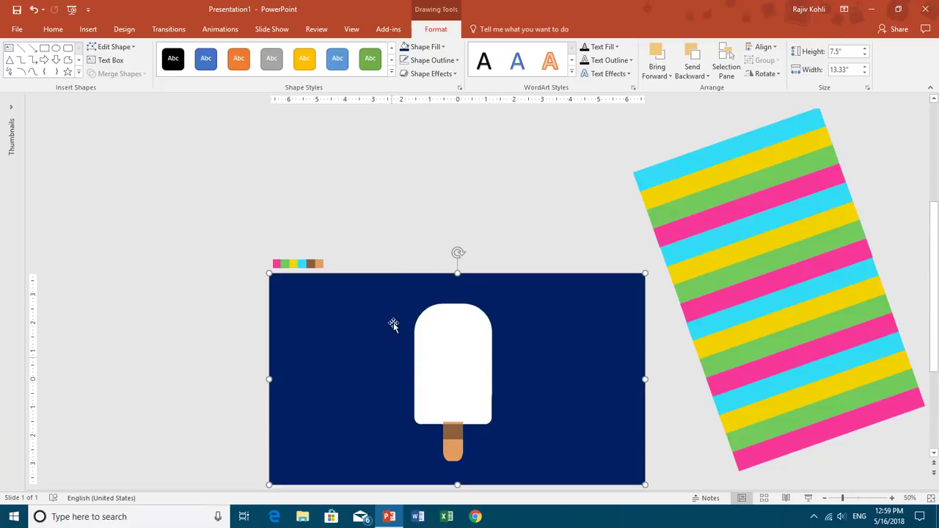
Step: Fit the stick's brown section flush under the lower edge of the ice cream cutout, in line with the tan section
{"action": "left_click", "coordinate": [449, 449]}
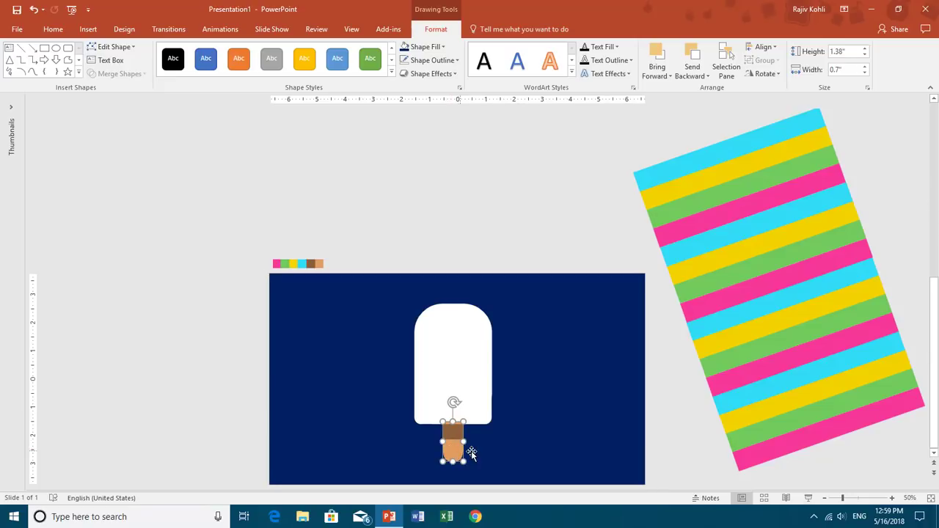
{"action": "scroll", "coordinate": [464, 454], "scroll_direction": "up", "scroll_amount": 4}
{"action": "left_click_drag", "start_coordinate": [356, 387], "coordinate": [431, 392]}
{"action": "key", "text": "Escape"}
{"action": "left_click_drag", "start_coordinate": [356, 392], "coordinate": [356, 391]}
{"action": "left_click", "coordinate": [431, 393]}
{"action": "left_click_drag", "start_coordinate": [432, 393], "coordinate": [360, 387]}
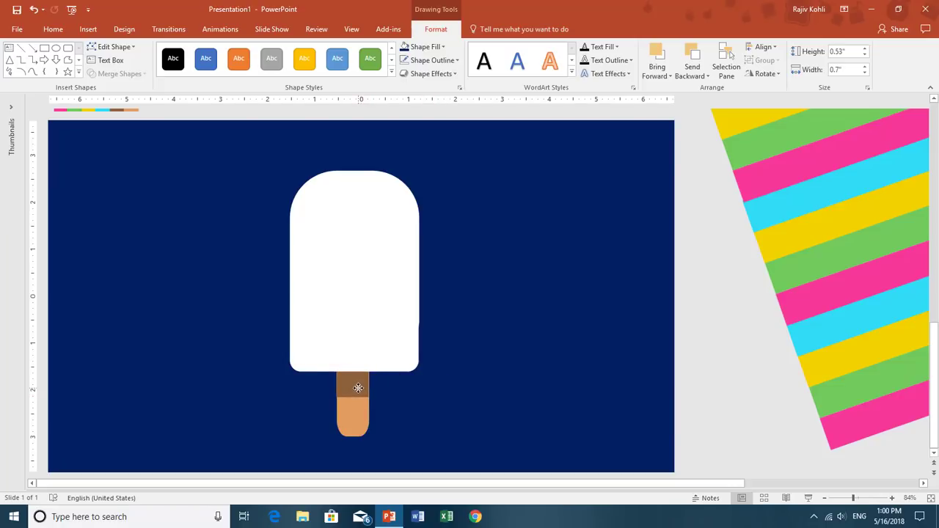
{"action": "left_click_drag", "start_coordinate": [358, 388], "coordinate": [358, 388]}
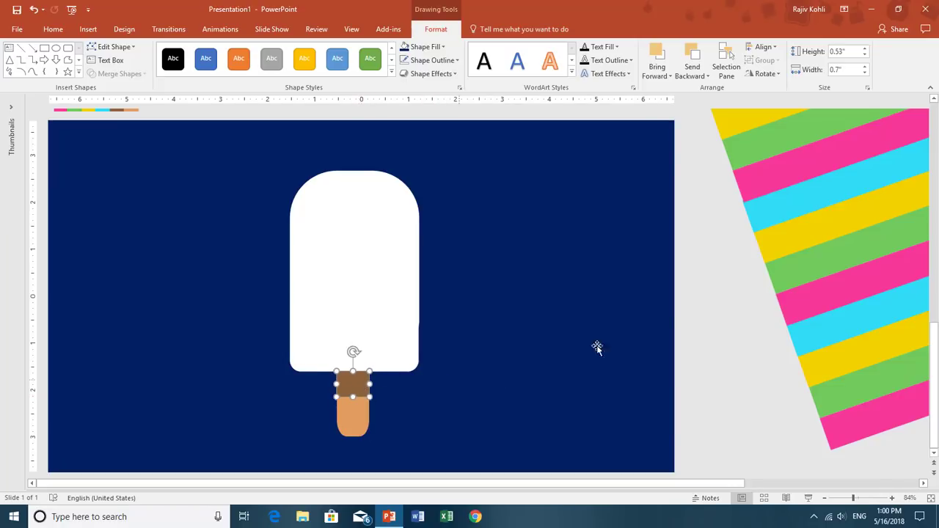
Step: Move the striped group over the slide, send it to the back and position it so stripes fill the ice cream cutout
{"action": "left_click_drag", "start_coordinate": [859, 180], "coordinate": [305, 184]}
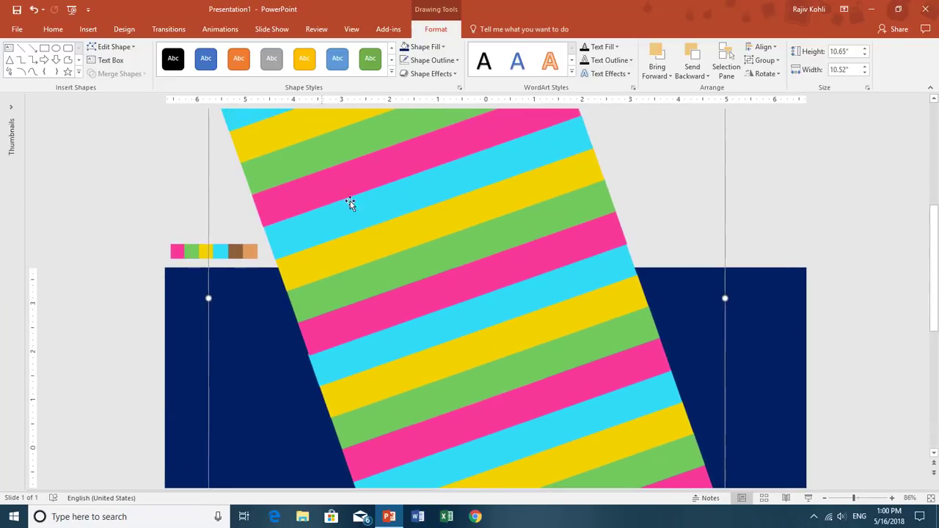
{"action": "left_click", "coordinate": [701, 80]}
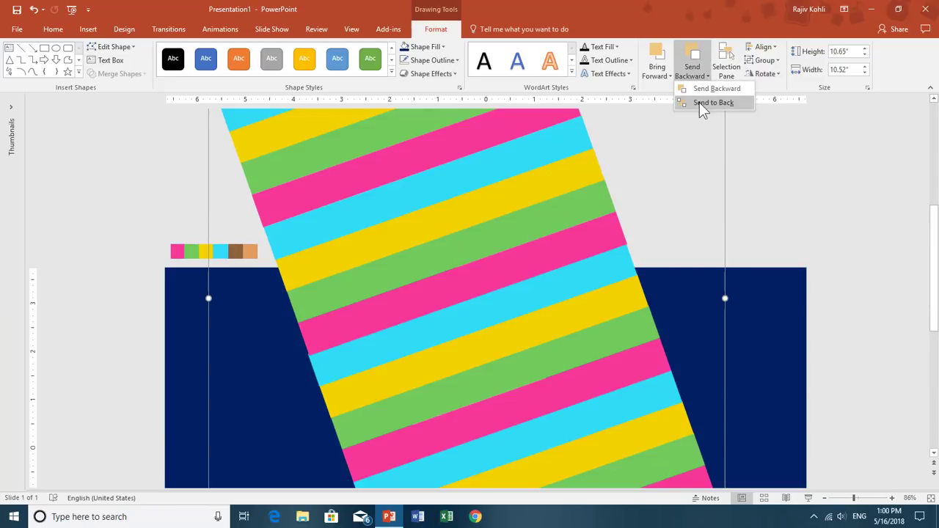
{"action": "left_click", "coordinate": [699, 102]}
{"action": "scroll", "coordinate": [587, 253], "scroll_direction": "down", "scroll_amount": 5}
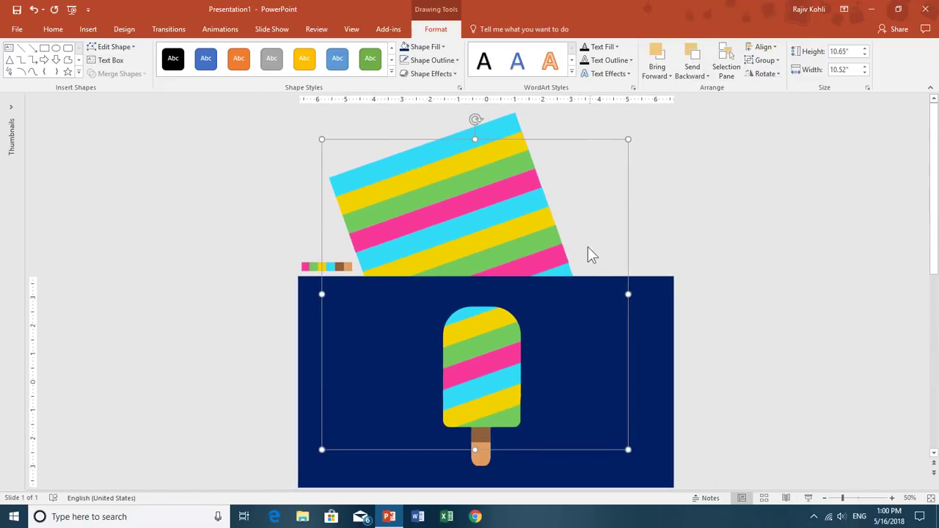
{"action": "mouse_move", "coordinate": [468, 194]}
{"action": "left_mouse_down"}
{"action": "mouse_move", "coordinate": [579, 196]}
{"action": "mouse_move", "coordinate": [631, 176]}
{"action": "mouse_move", "coordinate": [447, 181]}
{"action": "mouse_move", "coordinate": [448, 194]}
{"action": "mouse_move", "coordinate": [443, 186]}
{"action": "mouse_move", "coordinate": [734, 176]}
{"action": "mouse_move", "coordinate": [499, 184]}
{"action": "mouse_move", "coordinate": [442, 195]}
{"action": "mouse_move", "coordinate": [530, 195]}
{"action": "mouse_move", "coordinate": [430, 211]}
{"action": "mouse_move", "coordinate": [516, 208]}
{"action": "mouse_move", "coordinate": [428, 205]}
{"action": "mouse_move", "coordinate": [503, 211]}
{"action": "mouse_move", "coordinate": [445, 183]}
{"action": "mouse_move", "coordinate": [454, 186]}
{"action": "left_mouse_up"}
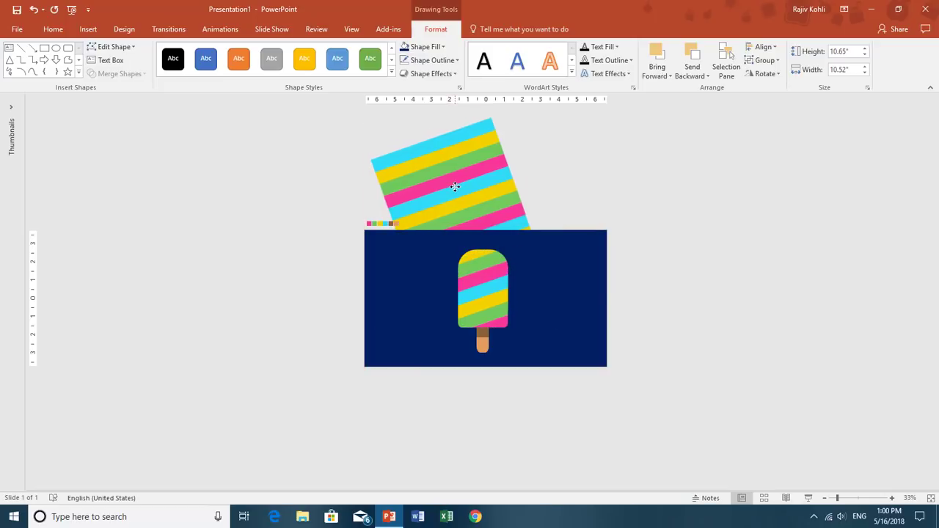
Step: Add a Diagonal Down Right motion path to the striped group and extend its end point along the group's slanted long side
{"action": "left_click", "coordinate": [214, 30]}
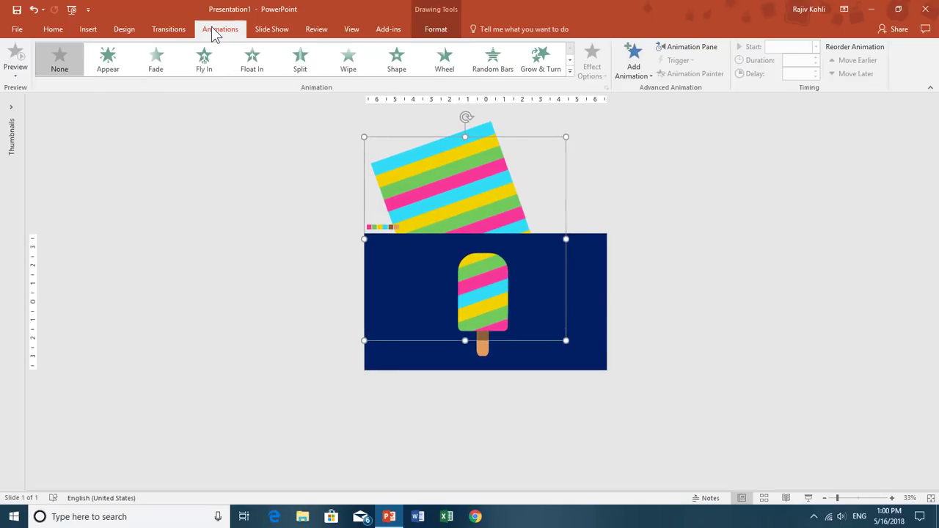
{"action": "left_click", "coordinate": [635, 63]}
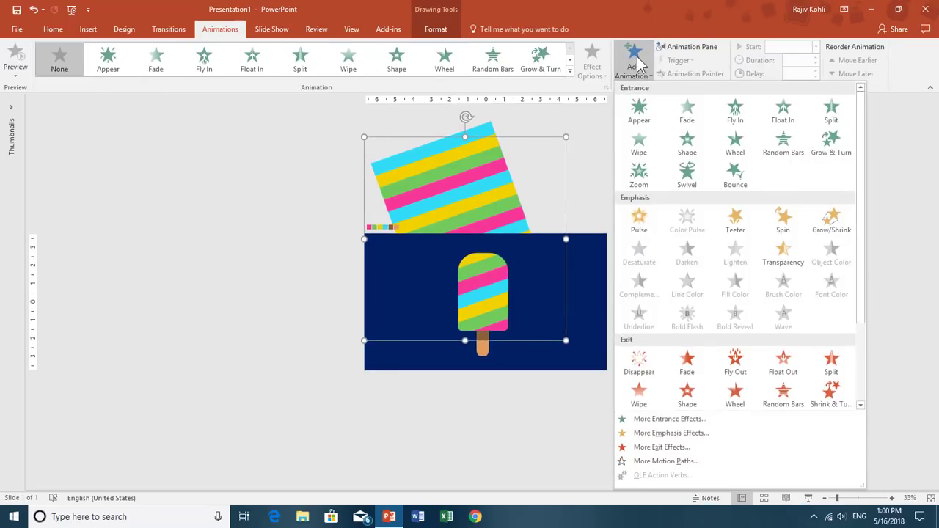
{"action": "left_click", "coordinate": [674, 461]}
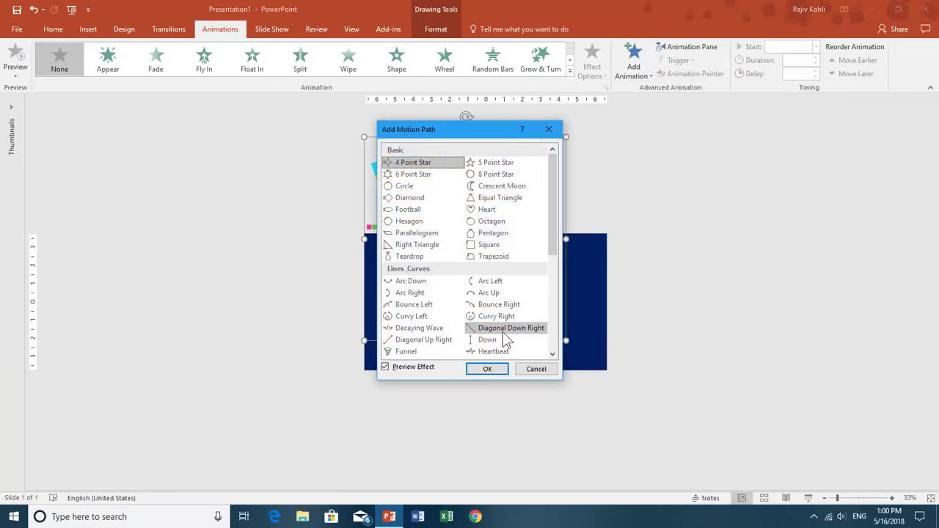
{"action": "left_click", "coordinate": [503, 332]}
{"action": "left_click", "coordinate": [487, 368]}
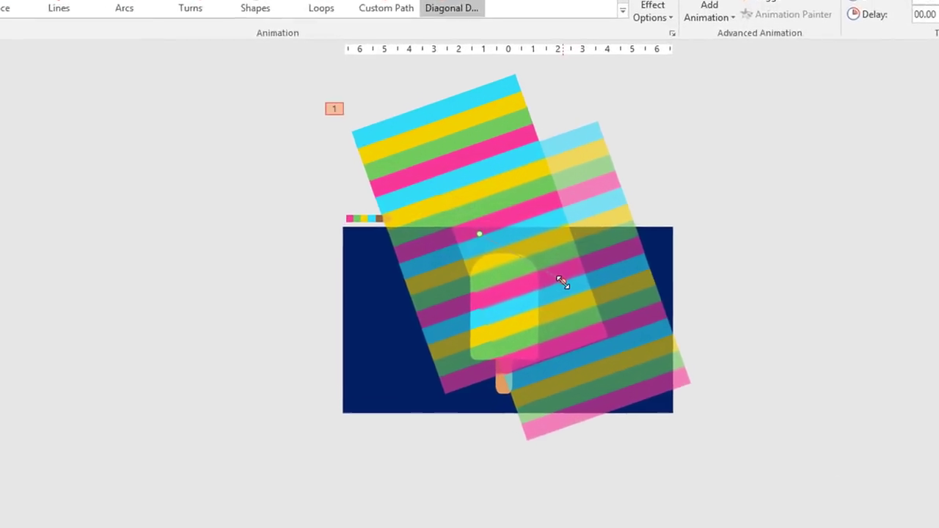
{"action": "left_click_drag", "start_coordinate": [526, 270], "coordinate": [505, 288]}
{"action": "left_click_drag", "start_coordinate": [557, 318], "coordinate": [549, 390]}
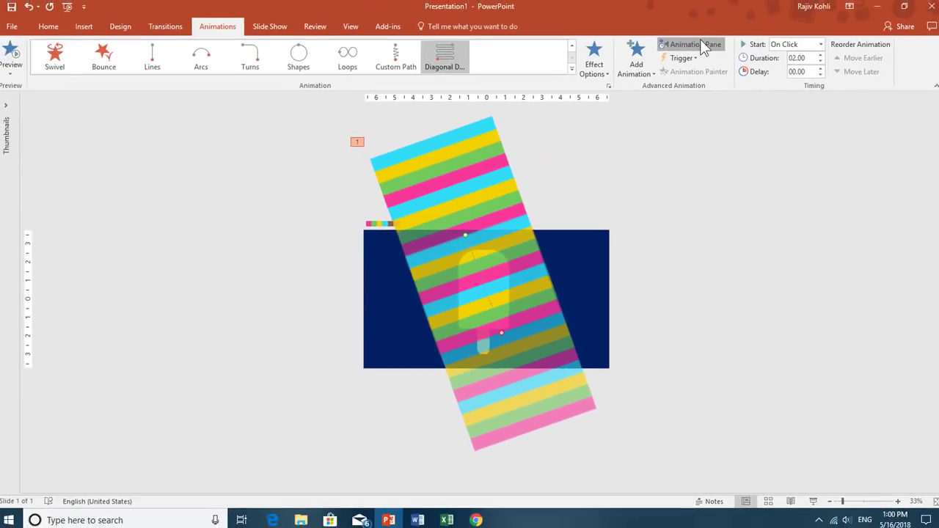
Step: Show the Animation Pane and set the striped group's motion to start With Previous with a duration of 5 seconds
{"action": "left_click", "coordinate": [697, 44]}
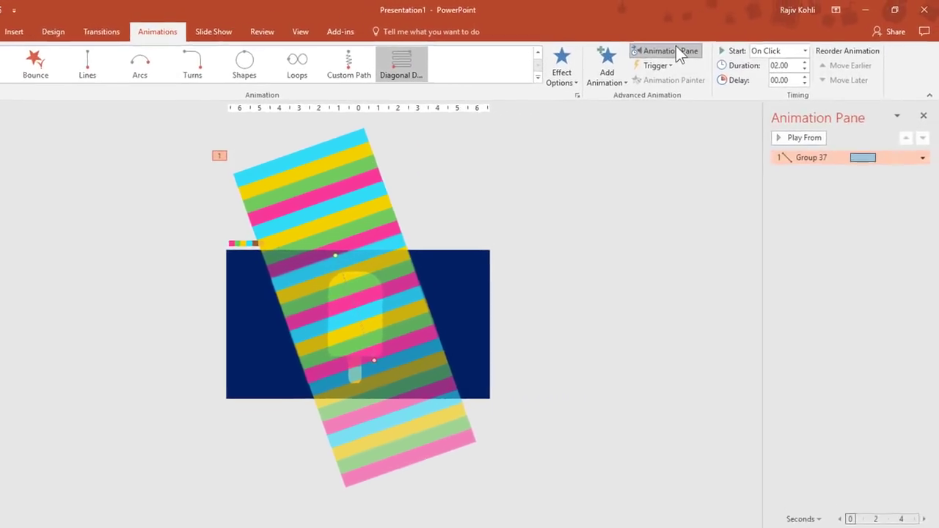
{"action": "left_click", "coordinate": [619, 102]}
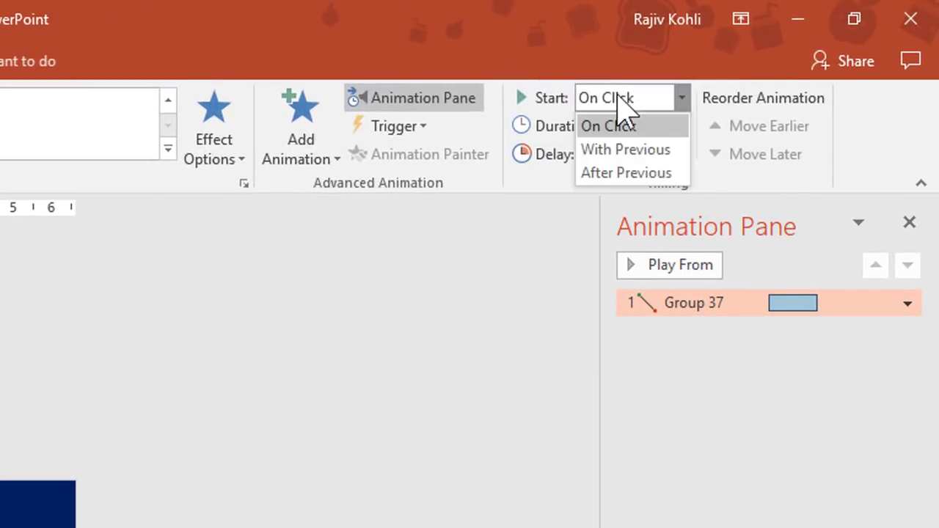
{"action": "left_click", "coordinate": [624, 151]}
{"action": "left_click", "coordinate": [638, 126]}
{"action": "type", "text": "5"}
{"action": "key", "text": "Return"}
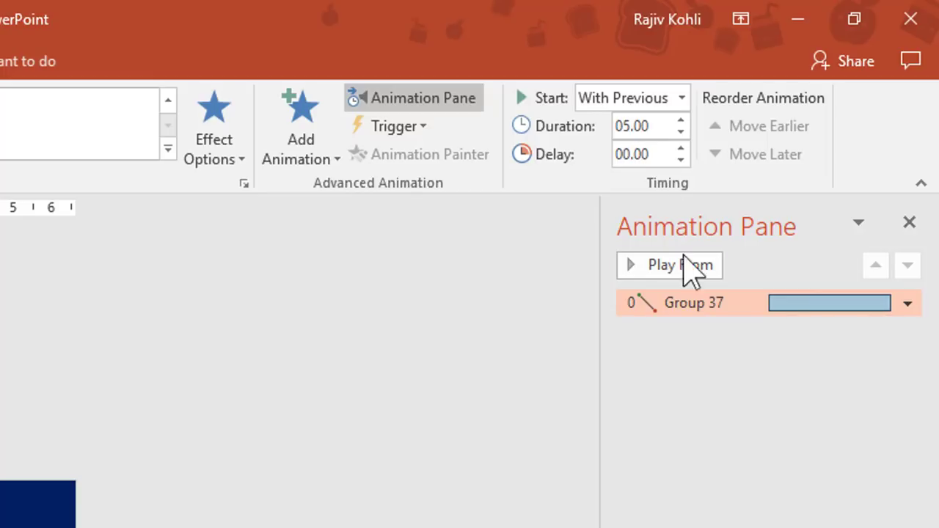
Step: In the motion path's effect options, reduce both Smooth start and Smooth end to zero
{"action": "right_click", "coordinate": [676, 303]}
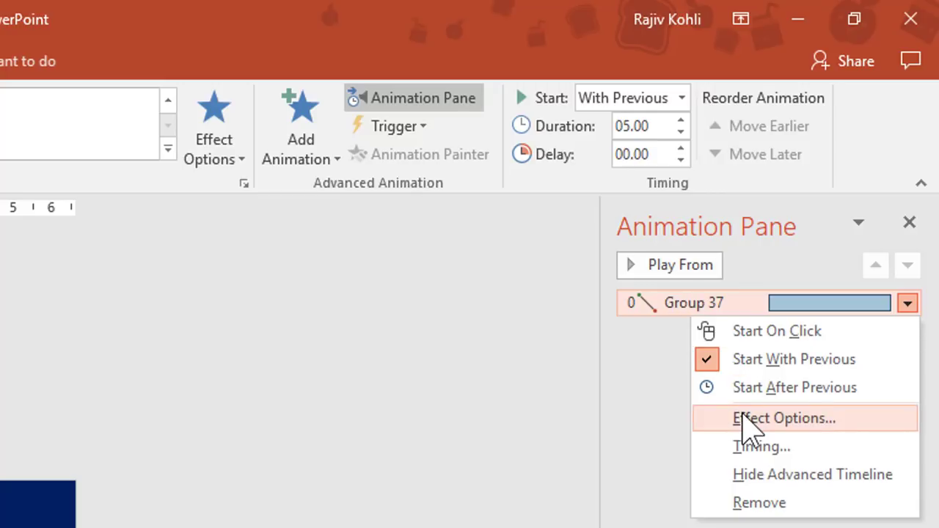
{"action": "left_click", "coordinate": [683, 305]}
{"action": "double_click", "coordinate": [685, 301]}
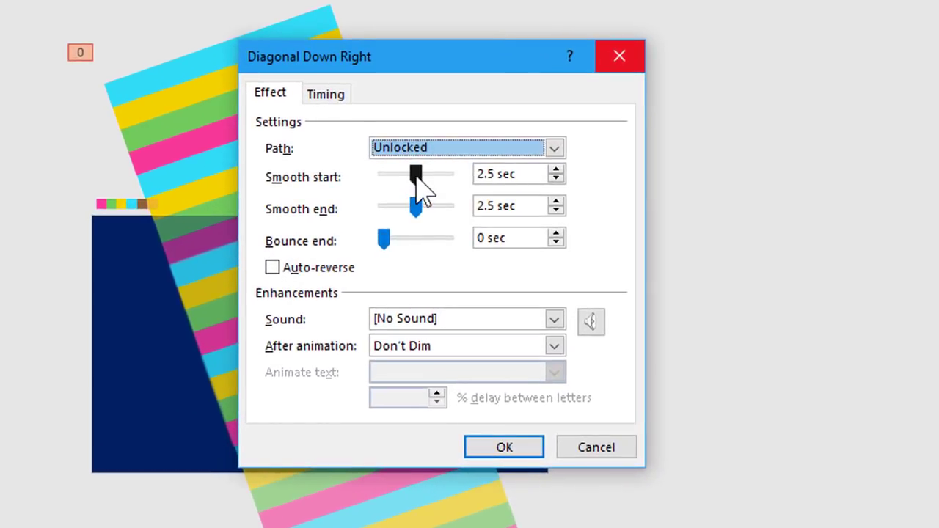
{"action": "left_click_drag", "start_coordinate": [455, 208], "coordinate": [437, 210]}
{"action": "left_click_drag", "start_coordinate": [380, 179], "coordinate": [374, 183]}
{"action": "left_click_drag", "start_coordinate": [415, 207], "coordinate": [373, 206]}
Step: Set the motion path's timing to repeat Until End of Slide and apply the effect options
{"action": "left_click", "coordinate": [335, 95]}
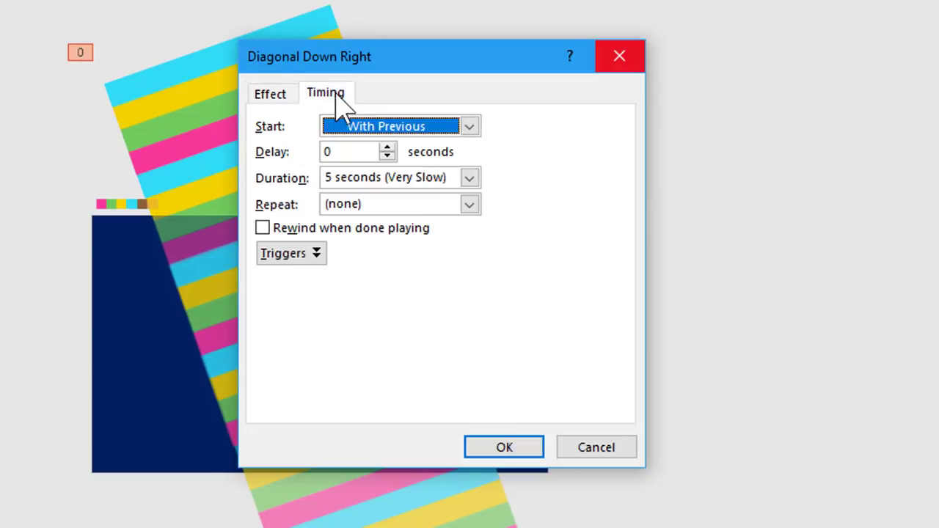
{"action": "left_click", "coordinate": [469, 205]}
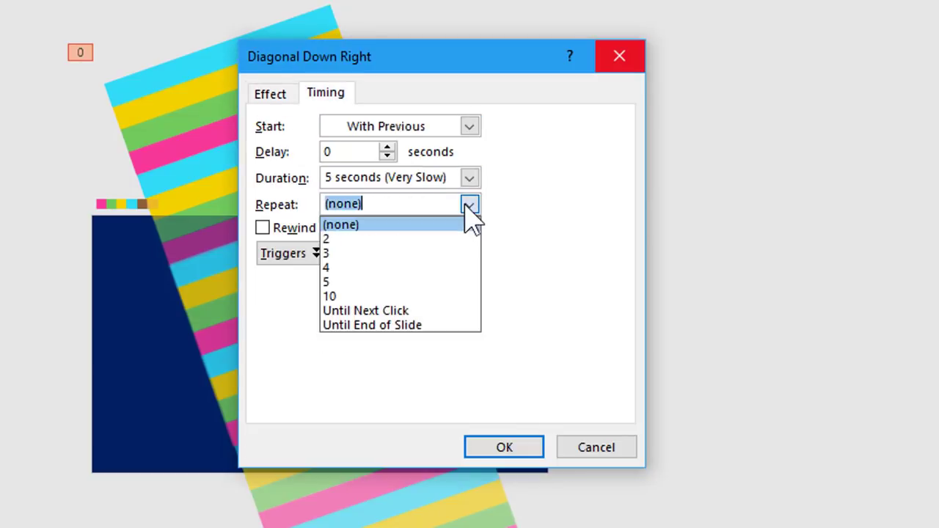
{"action": "left_click", "coordinate": [410, 327]}
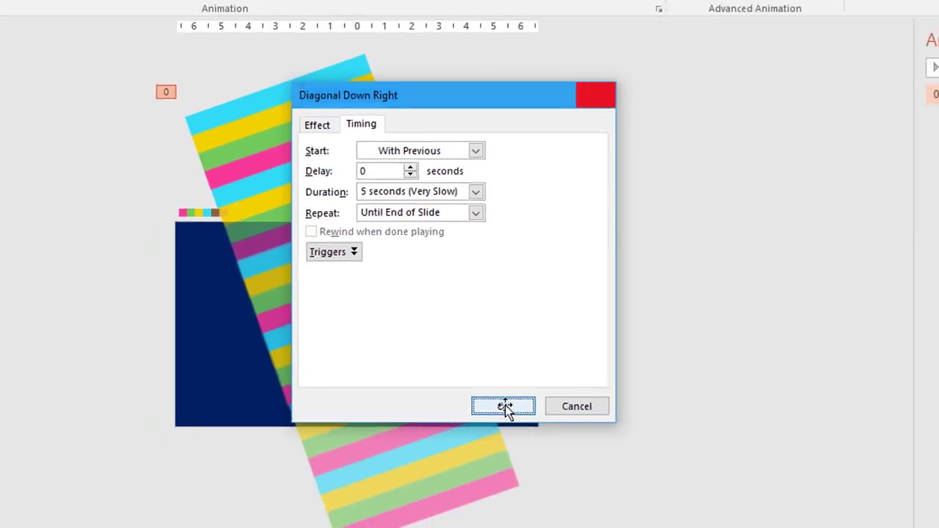
{"action": "left_click", "coordinate": [506, 448]}
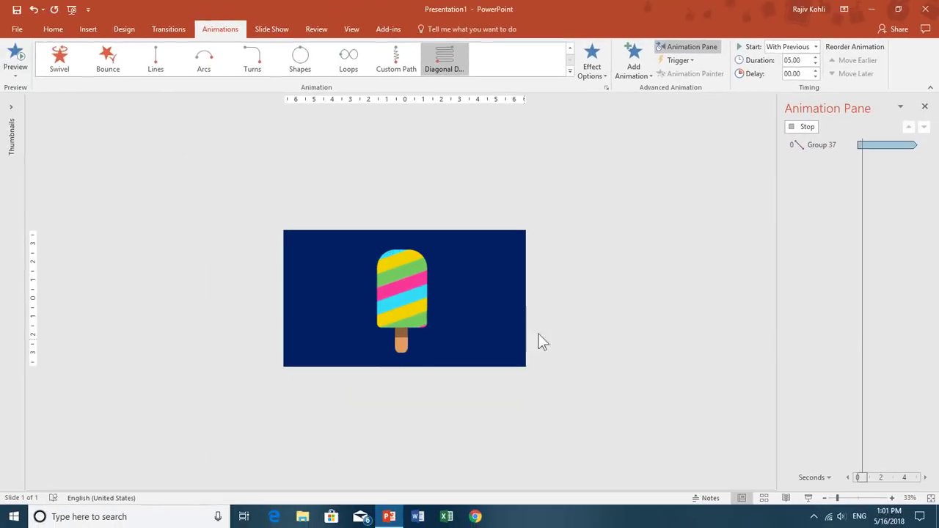
Step: Play the slide show to check the moving stripes inside the ice cream bar, and return to editing with nothing selected
{"action": "left_click", "coordinate": [808, 498]}
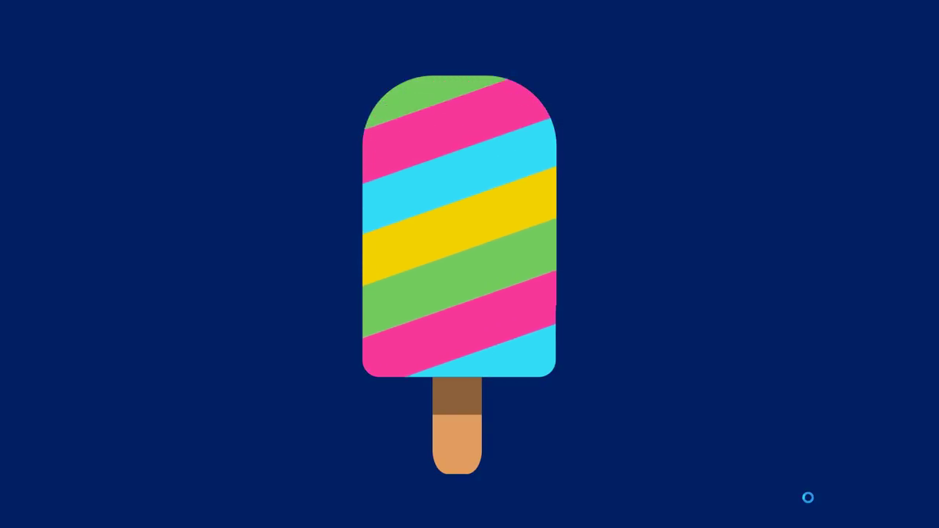
{"action": "key", "text": "Escape"}
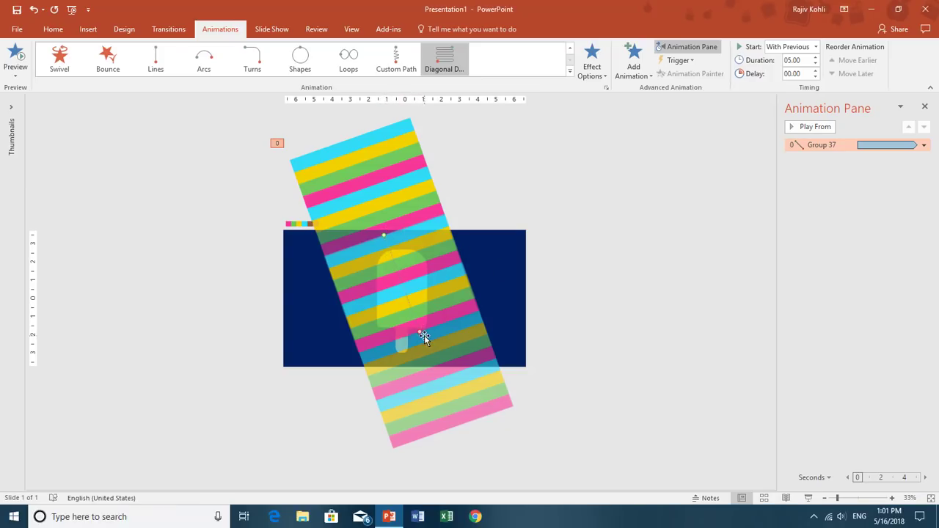
{"action": "left_click", "coordinate": [654, 250]}
Step: Insert a WordArt text box on the slide using the plain black fill style
{"action": "left_click", "coordinate": [89, 30]}
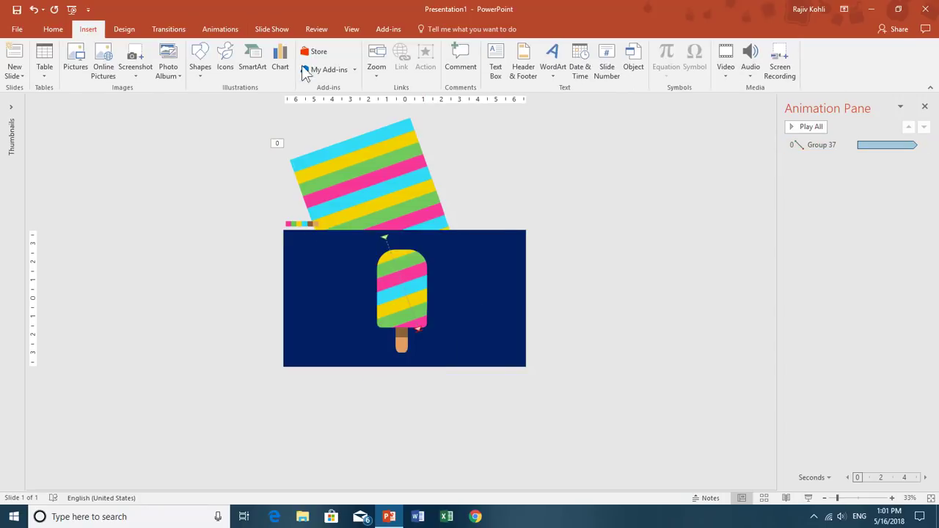
{"action": "left_click", "coordinate": [556, 72]}
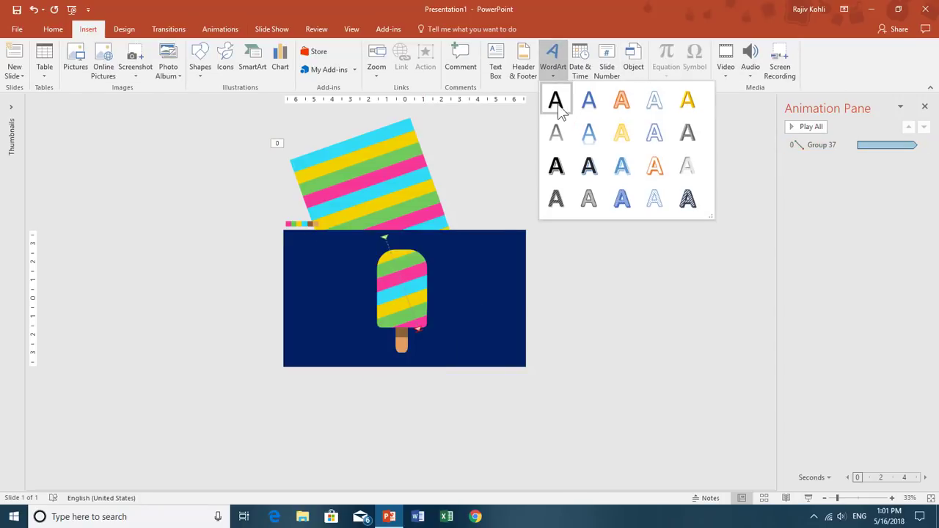
{"action": "left_click", "coordinate": [558, 104]}
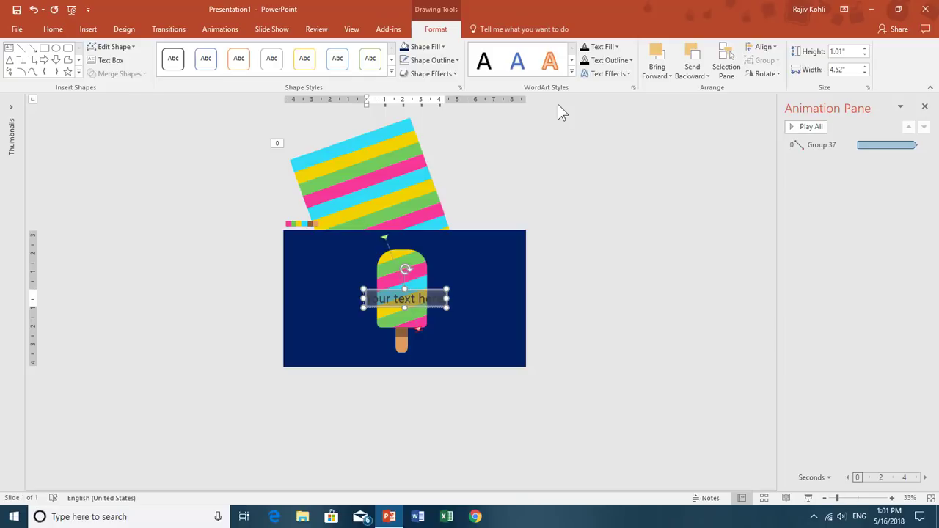
Step: Enter "Loading...." as the WordArt text and move the text box down to the bottom of the slide, over the stick
{"action": "type", "text": "Loadin"}
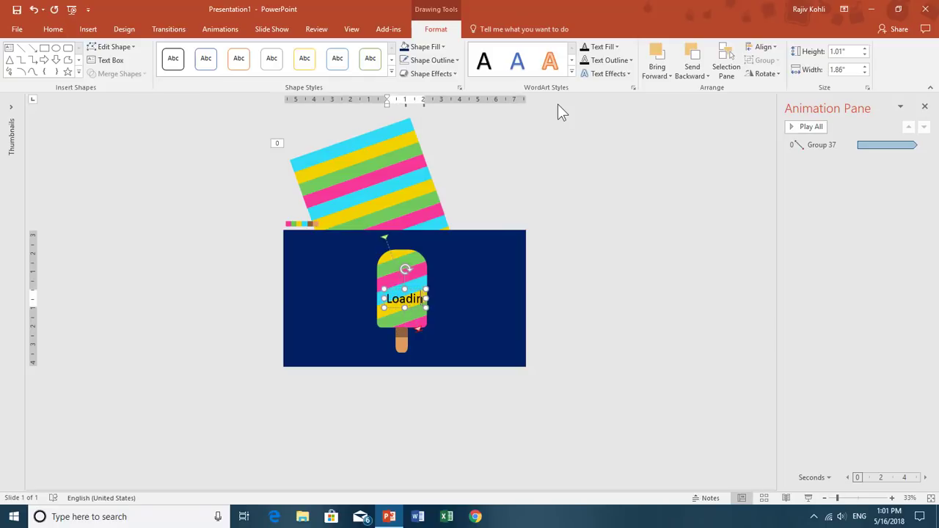
{"action": "type", "text": "g."}
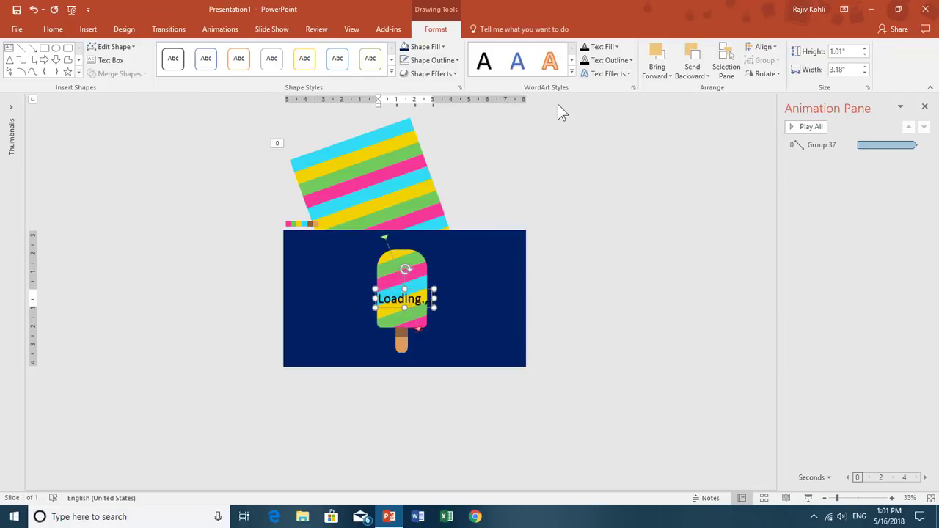
{"action": "type", "text": ".."}
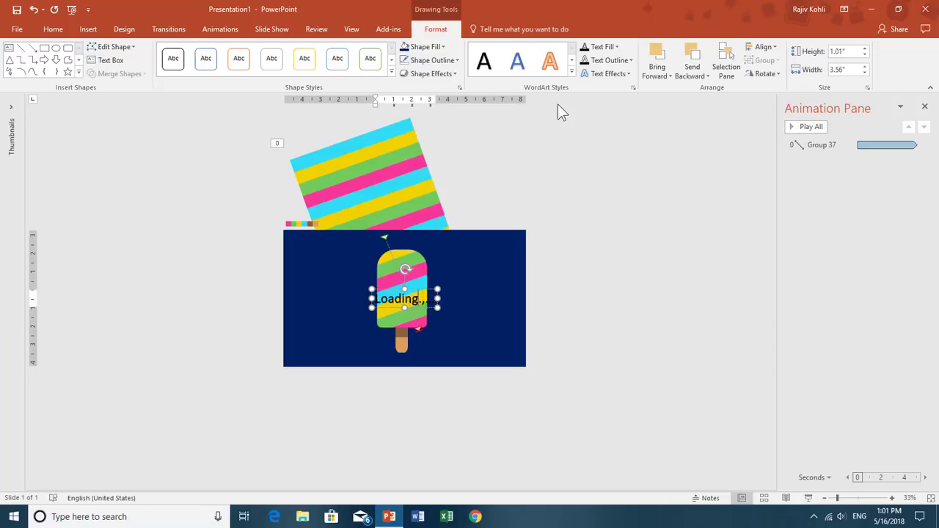
{"action": "key", "text": "BackSpace"}
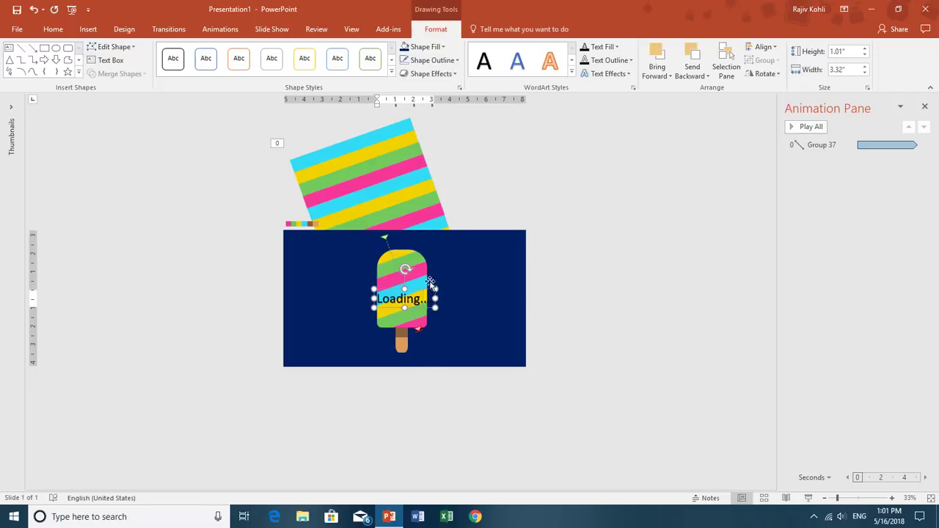
{"action": "left_click_drag", "start_coordinate": [426, 289], "coordinate": [423, 345]}
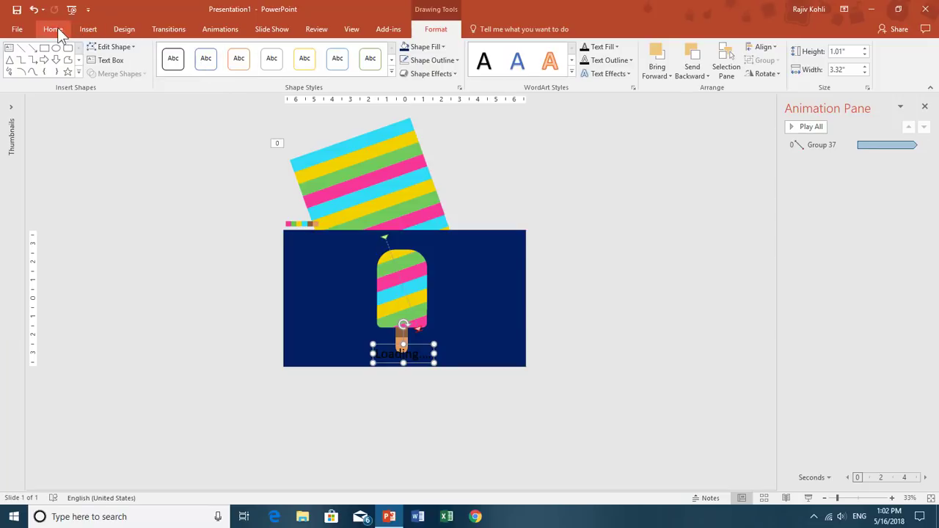
Step: Change the Loading text's font color to white and adjust its text shadow effect
{"action": "left_click", "coordinate": [61, 31]}
{"action": "left_click", "coordinate": [314, 69]}
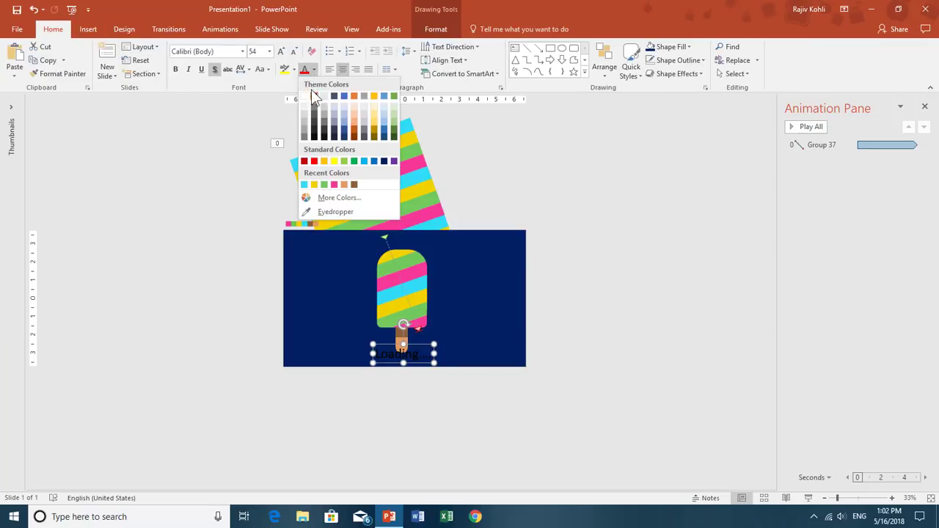
{"action": "left_click", "coordinate": [314, 96]}
{"action": "left_click", "coordinate": [440, 29]}
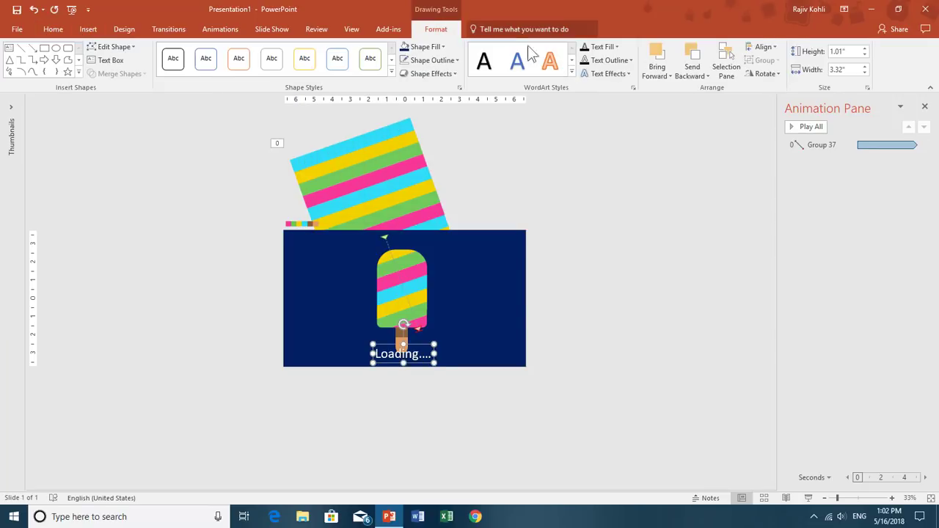
{"action": "left_click", "coordinate": [613, 74]}
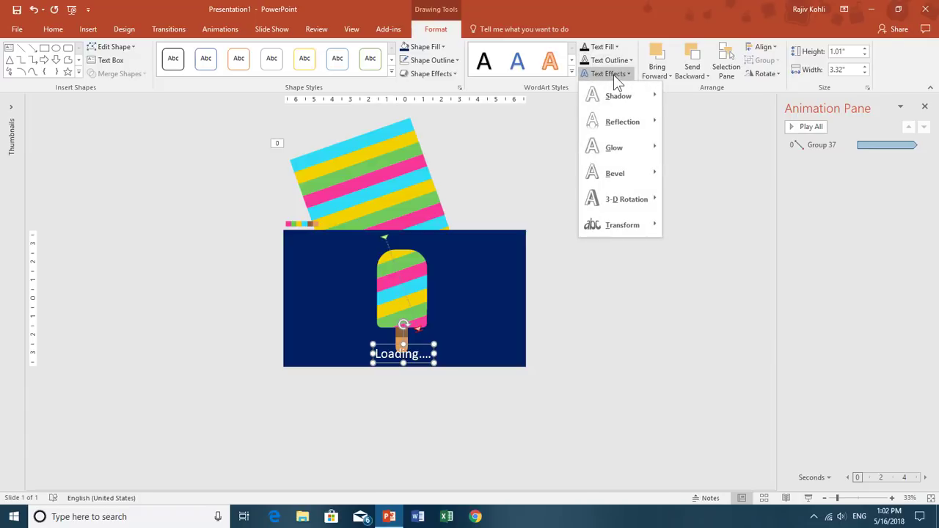
{"action": "mouse_move", "coordinate": [616, 94]}
{"action": "left_click", "coordinate": [678, 165]}
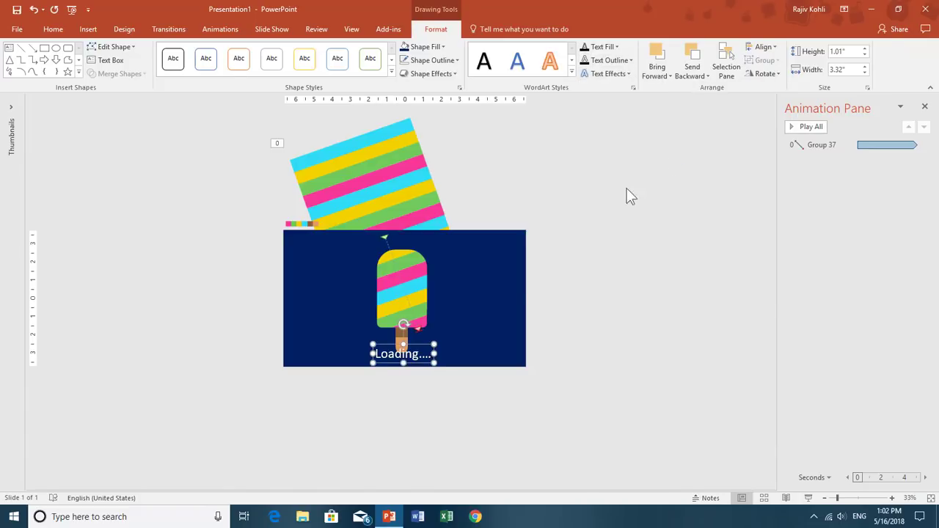
Step: Add a Fade entrance animation to the Loading text, starting With Previous with a duration of 2 seconds
{"action": "left_click", "coordinate": [214, 33]}
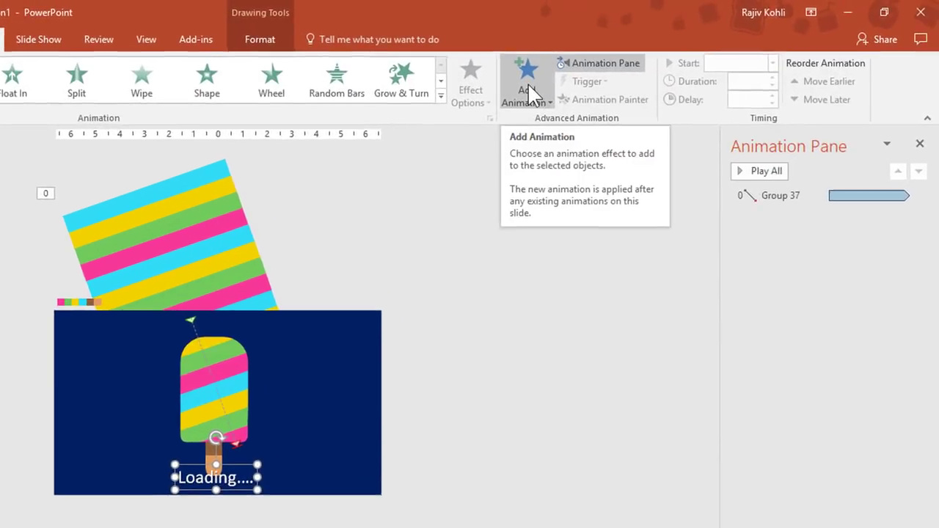
{"action": "left_click", "coordinate": [621, 68]}
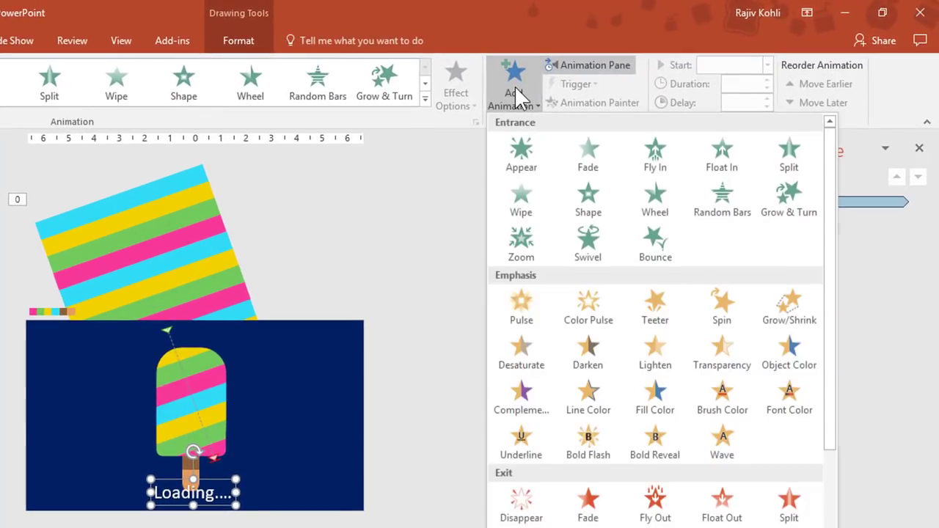
{"action": "left_click", "coordinate": [594, 154]}
{"action": "left_click", "coordinate": [726, 65]}
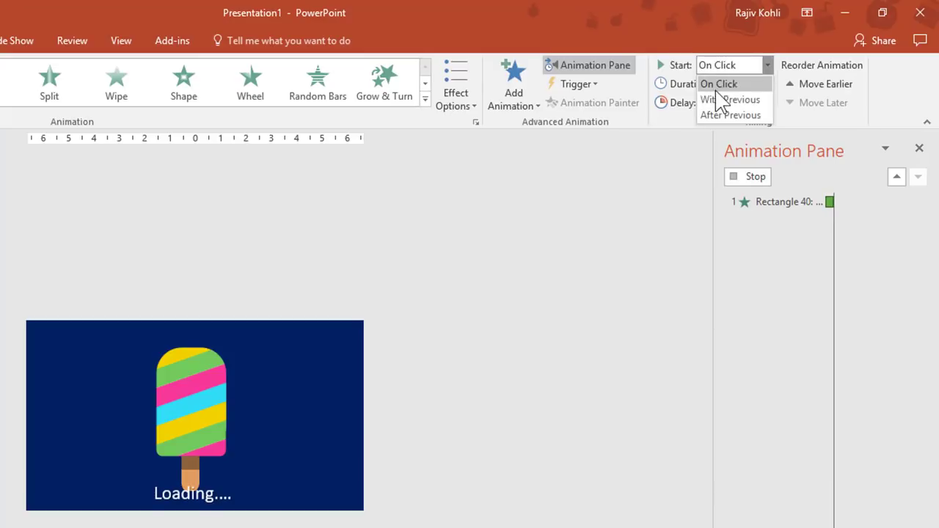
{"action": "left_click", "coordinate": [723, 99]}
{"action": "left_click", "coordinate": [735, 84]}
{"action": "type", "text": "2"}
{"action": "key", "text": "Return"}
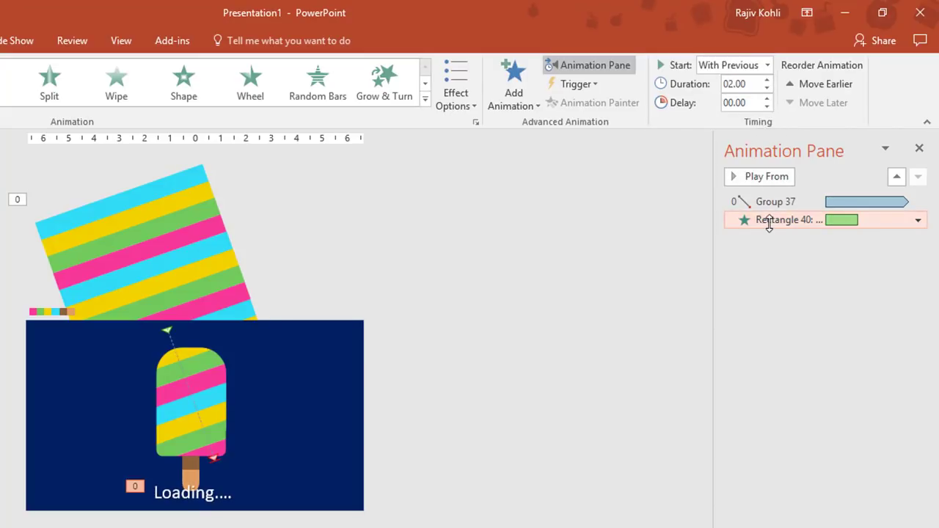
Step: In the Fade effect options, animate the text By letter with a 5% delay between letters
{"action": "double_click", "coordinate": [768, 221]}
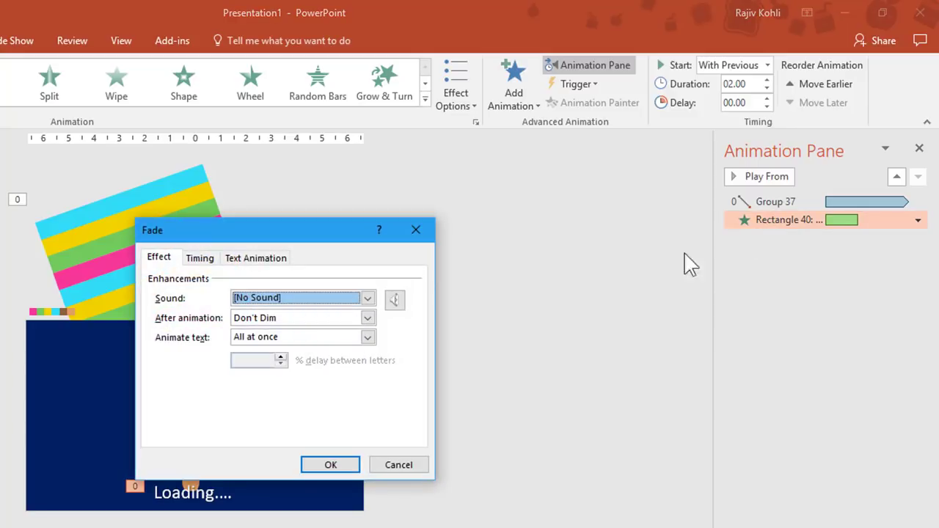
{"action": "left_click", "coordinate": [273, 342]}
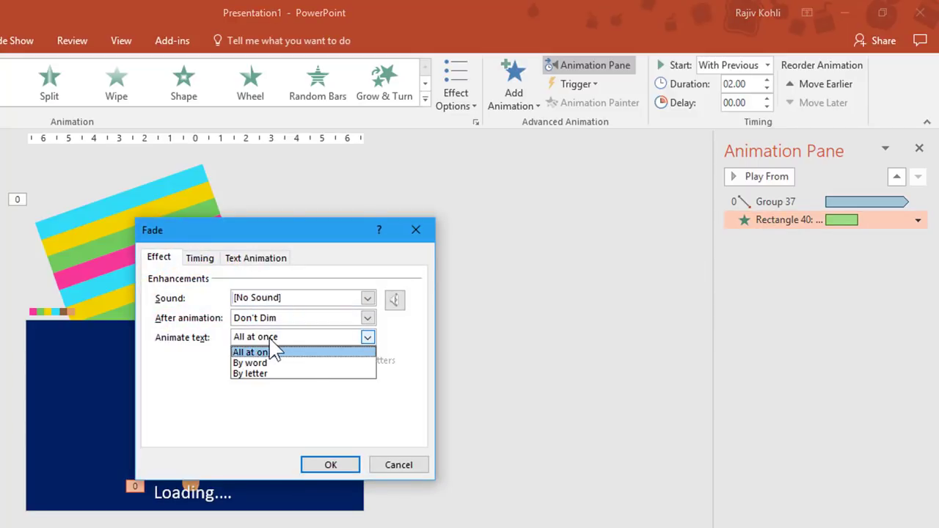
{"action": "key", "text": "Tab"}
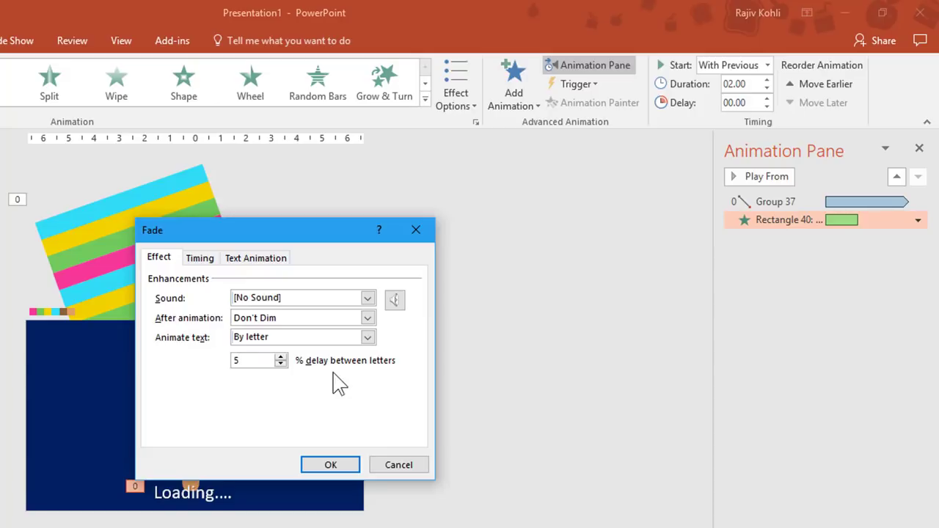
{"action": "type", "text": "5"}
Step: Set the Fade timing to repeat Until End of Slide and apply the effect options
{"action": "left_click", "coordinate": [199, 258]}
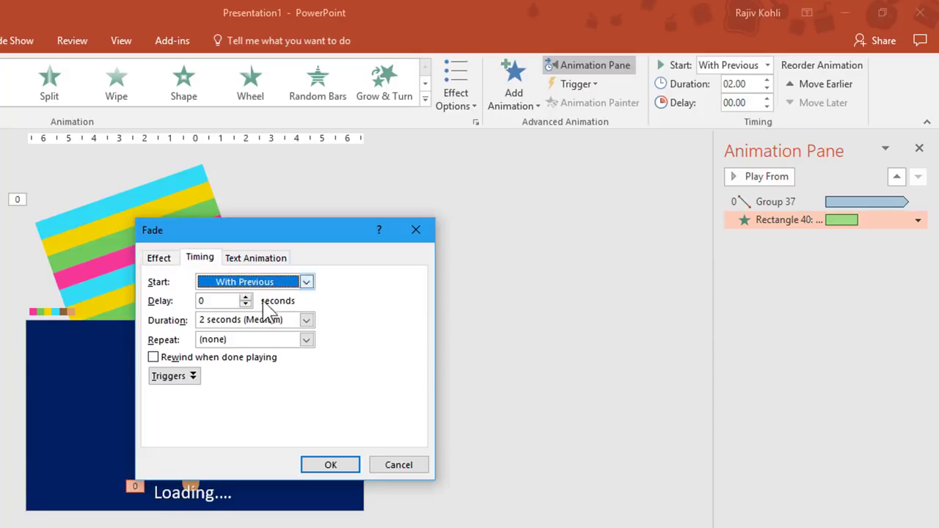
{"action": "left_click", "coordinate": [306, 340]}
{"action": "left_click", "coordinate": [268, 430]}
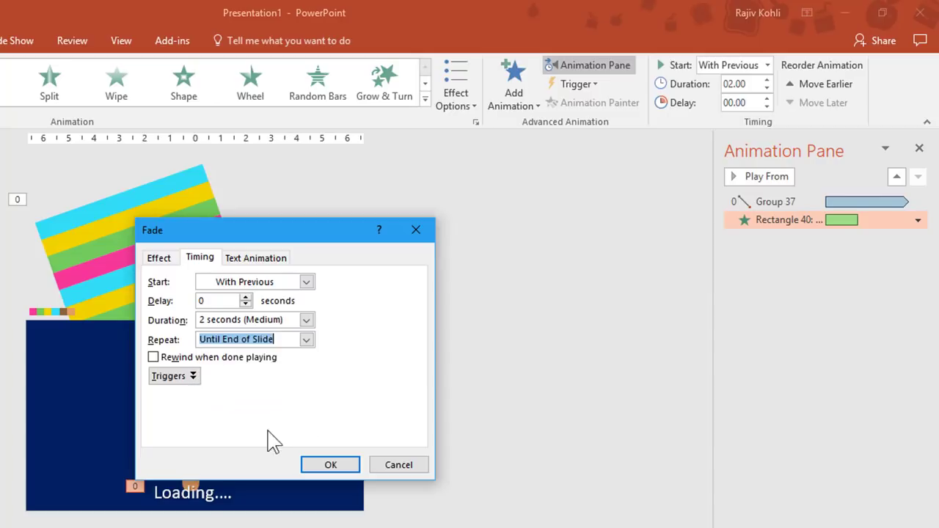
{"action": "left_click", "coordinate": [323, 465]}
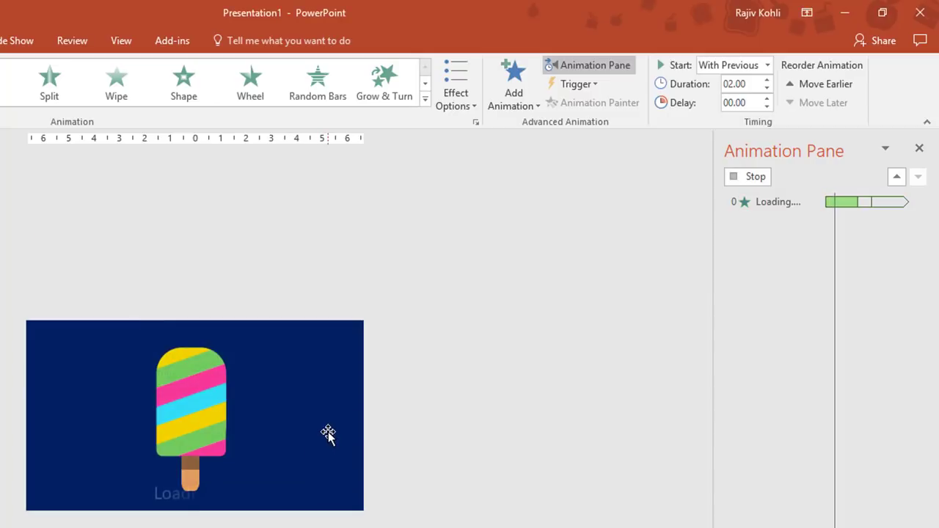